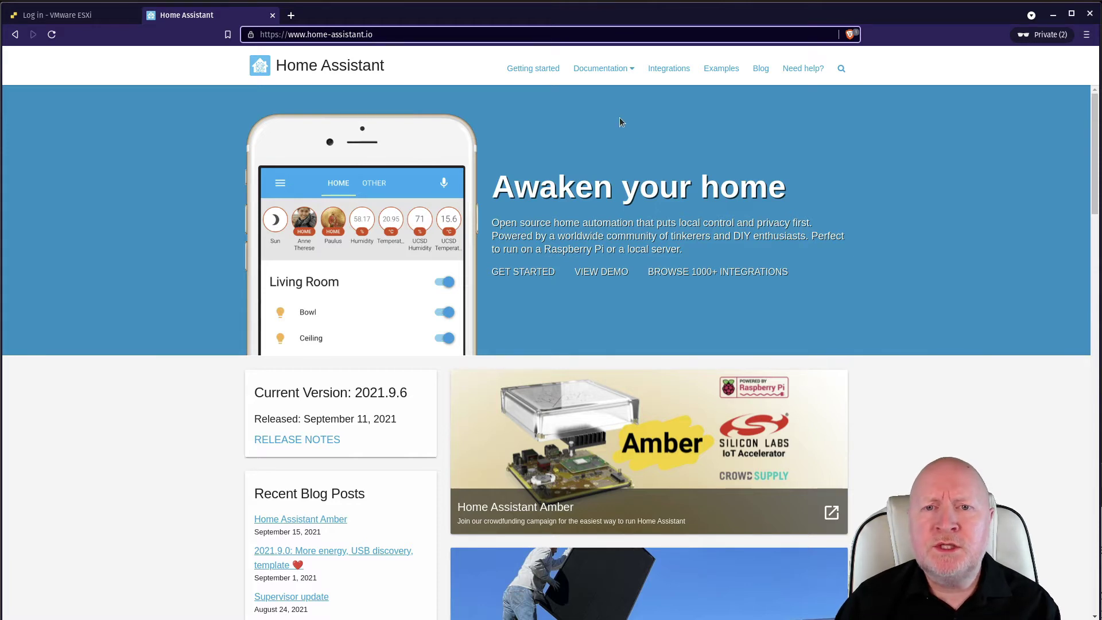
- Open the Home Assistant installation documentation and view the Linux installation guide with its virtual machine requirements
{"action": "mouse_move", "coordinate": [601, 77]}
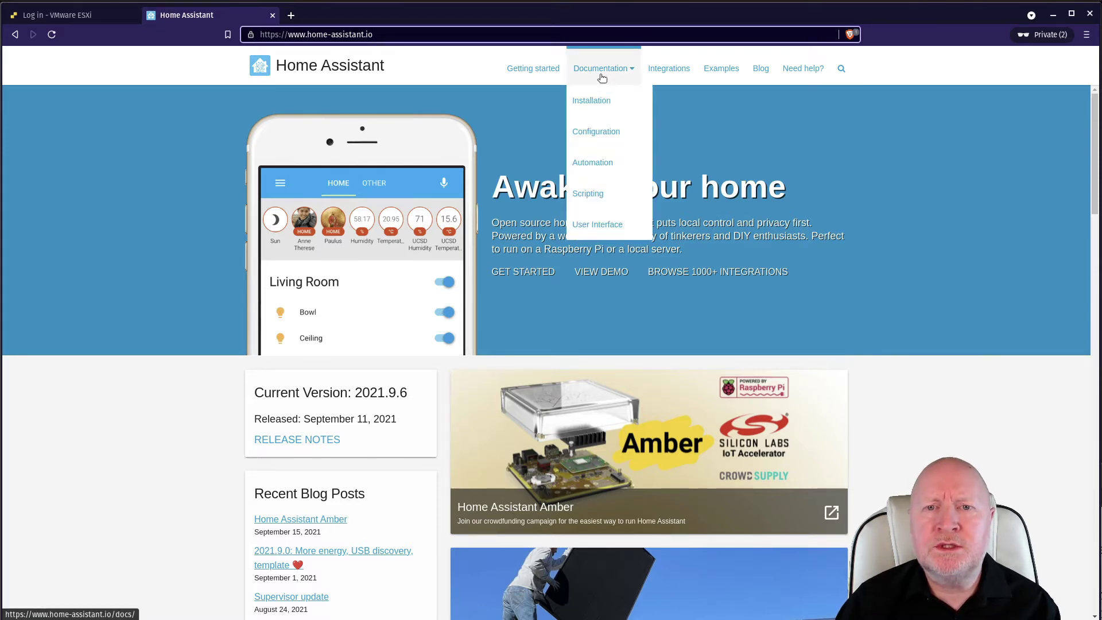
{"action": "left_click", "coordinate": [601, 101]}
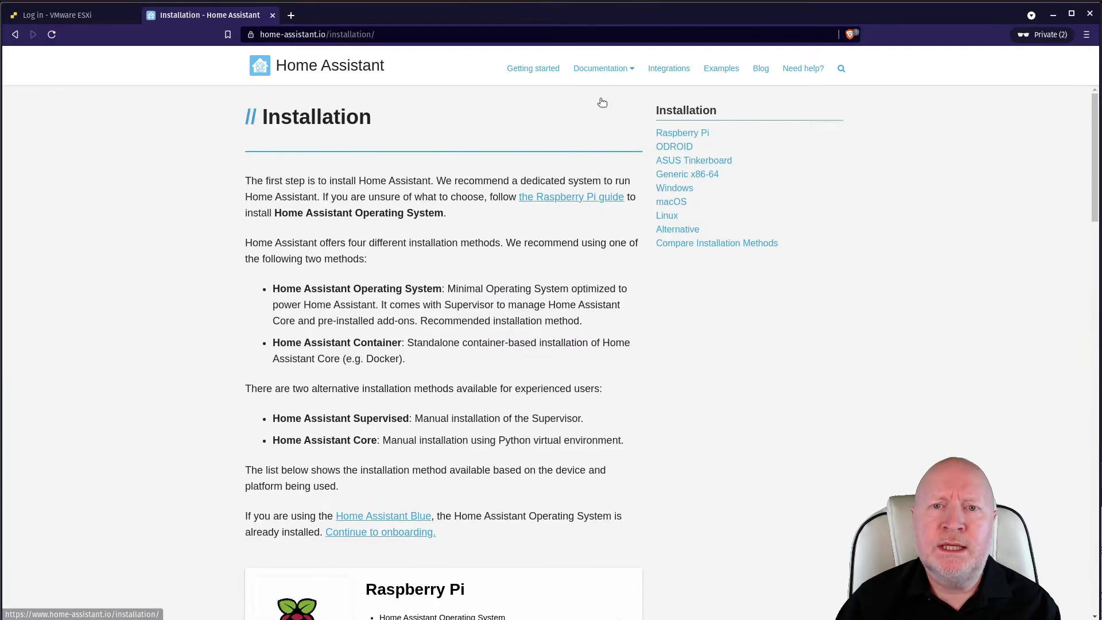
{"action": "scroll", "coordinate": [549, 248], "scroll_direction": "down", "scroll_amount": 3}
{"action": "scroll", "coordinate": [528, 309], "scroll_direction": "down", "scroll_amount": 6}
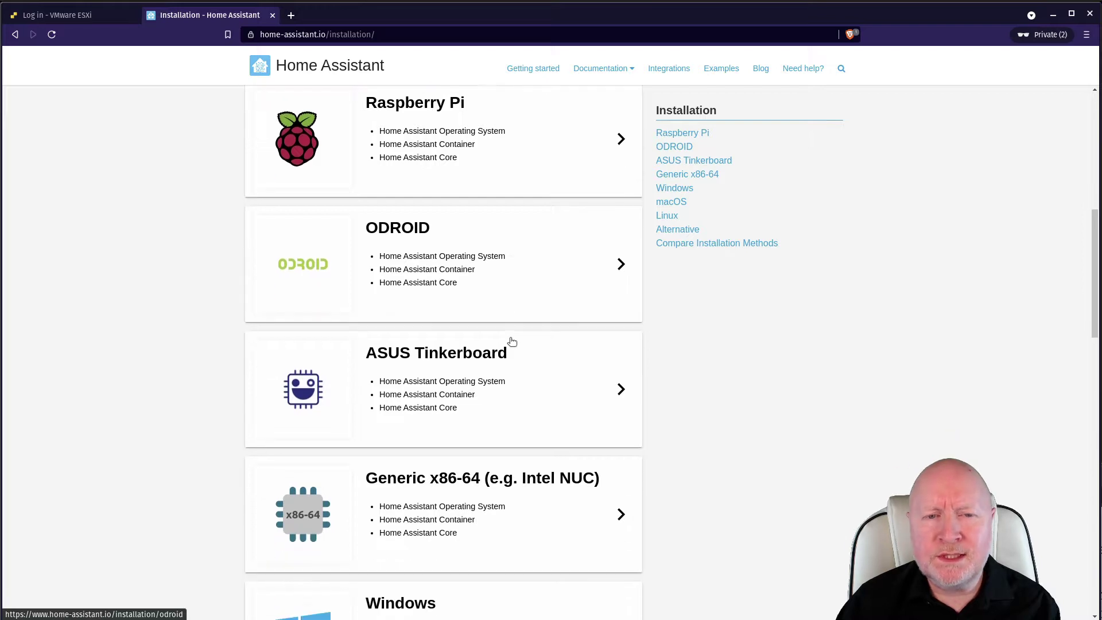
{"action": "scroll", "coordinate": [509, 345], "scroll_direction": "down", "scroll_amount": 2}
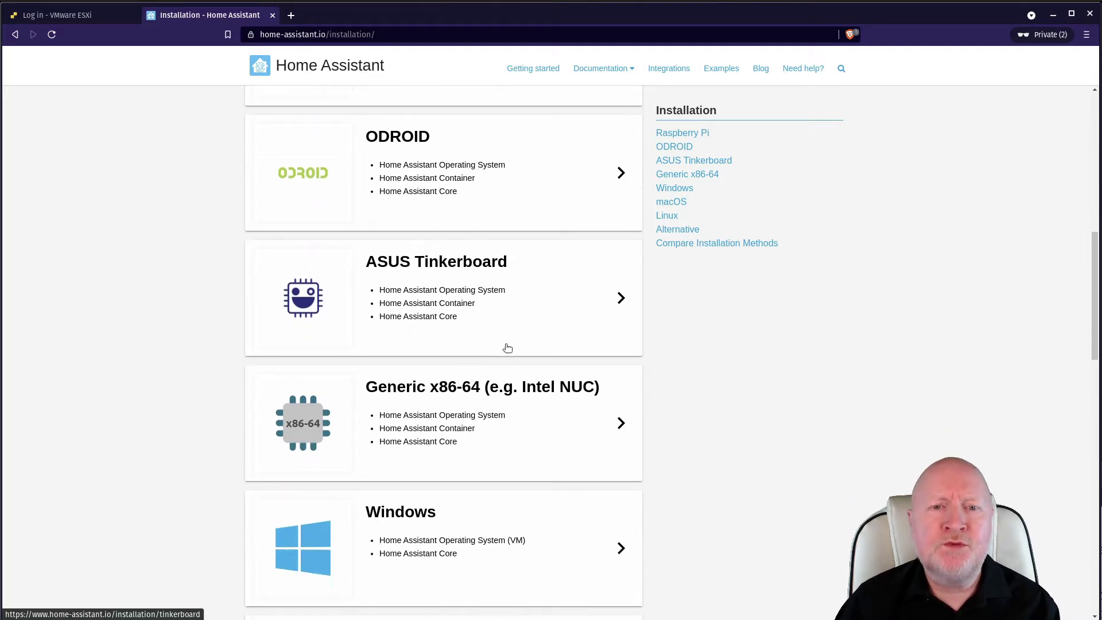
{"action": "scroll", "coordinate": [502, 345], "scroll_direction": "down", "scroll_amount": 3}
{"action": "scroll", "coordinate": [498, 344], "scroll_direction": "down", "scroll_amount": 3}
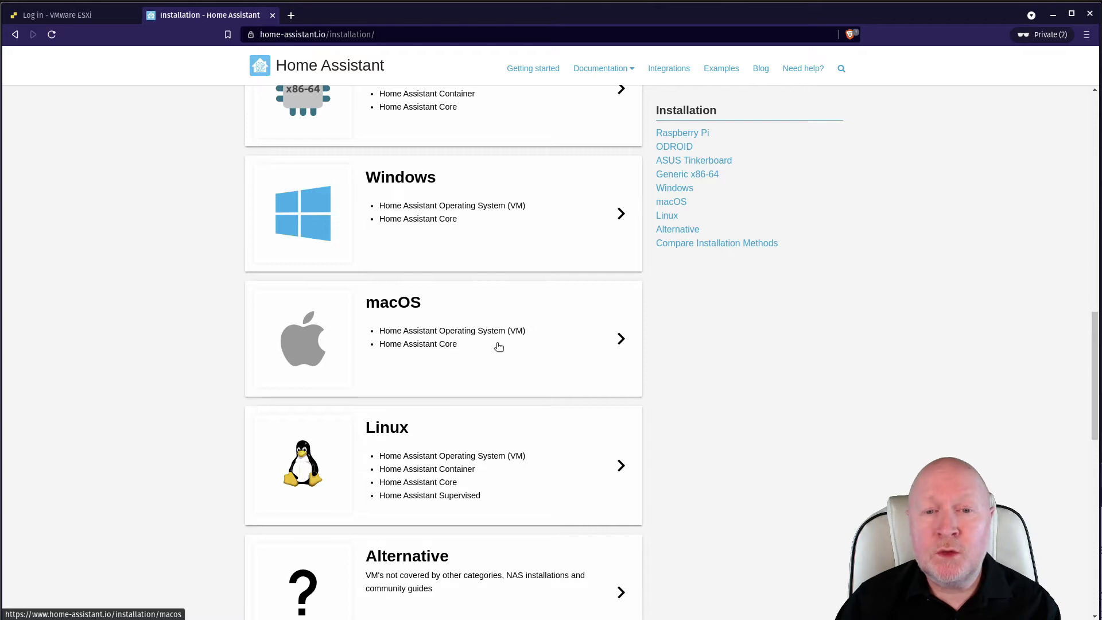
{"action": "scroll", "coordinate": [499, 347], "scroll_direction": "down", "scroll_amount": 2}
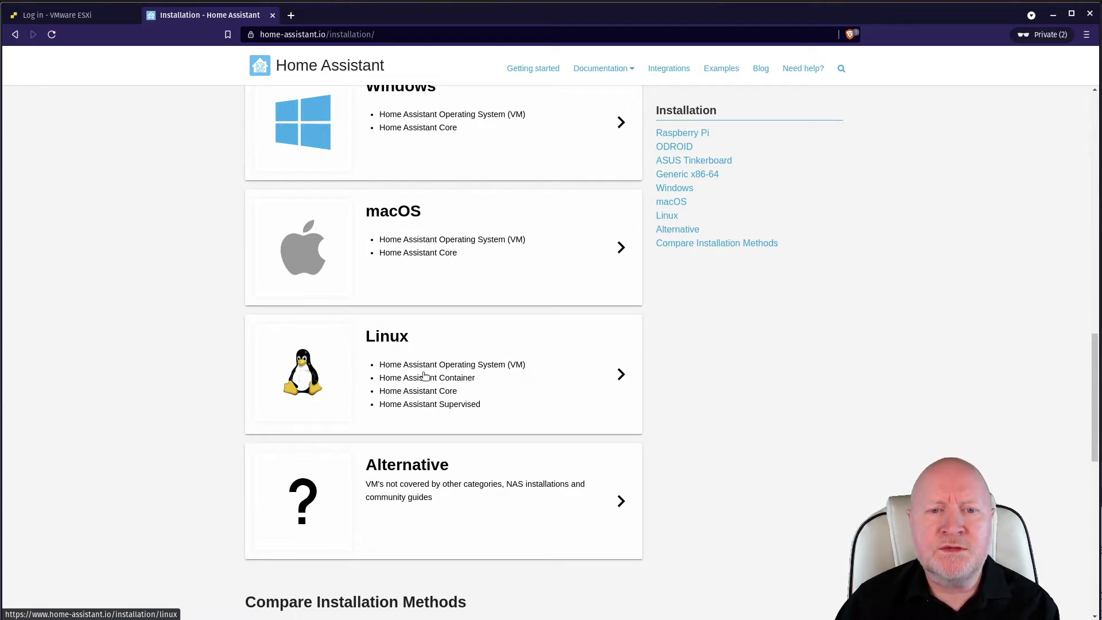
{"action": "left_click", "coordinate": [454, 377]}
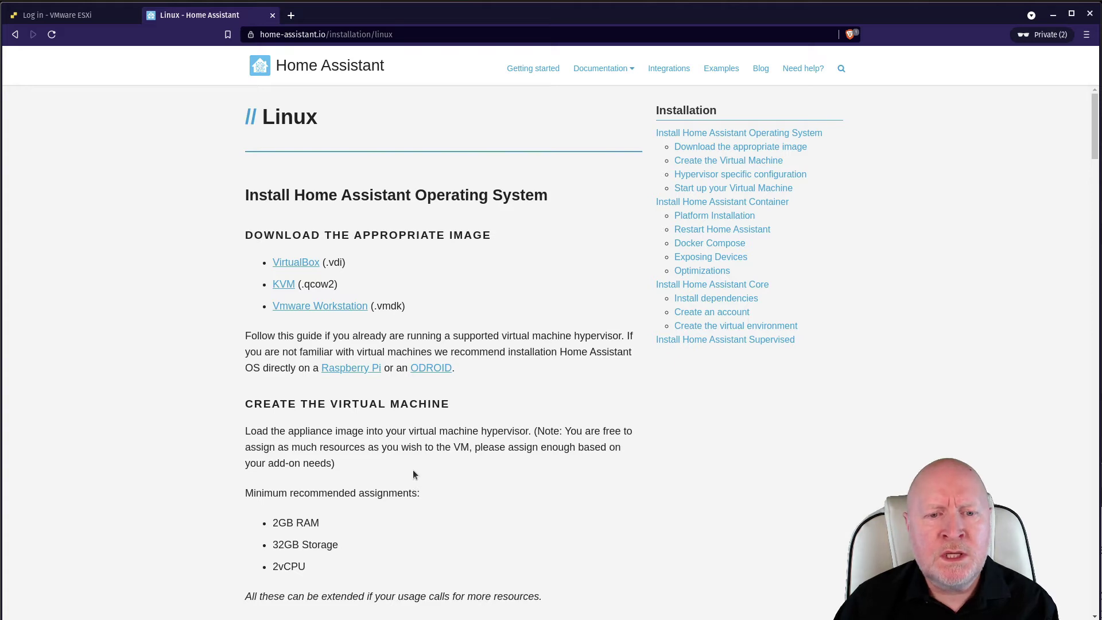
{"action": "scroll", "coordinate": [326, 521], "scroll_direction": "down", "scroll_amount": 1}
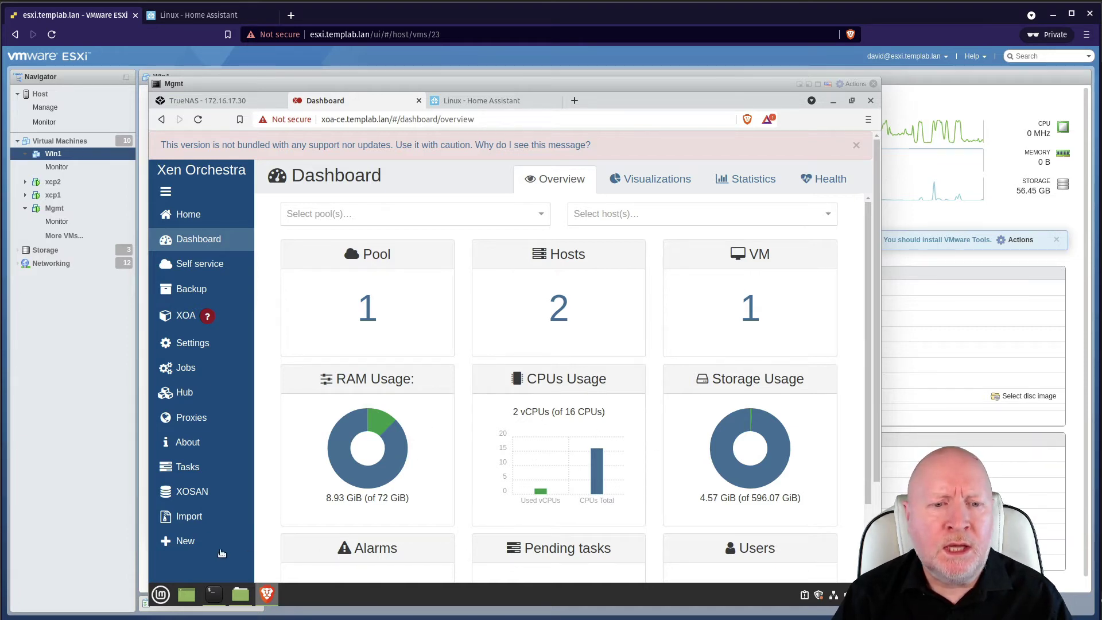
- Switch to Xen Orchestra and start a new VM on the LabXCPNG pool using the Other install media template
{"action": "mouse_move", "coordinate": [184, 545]}
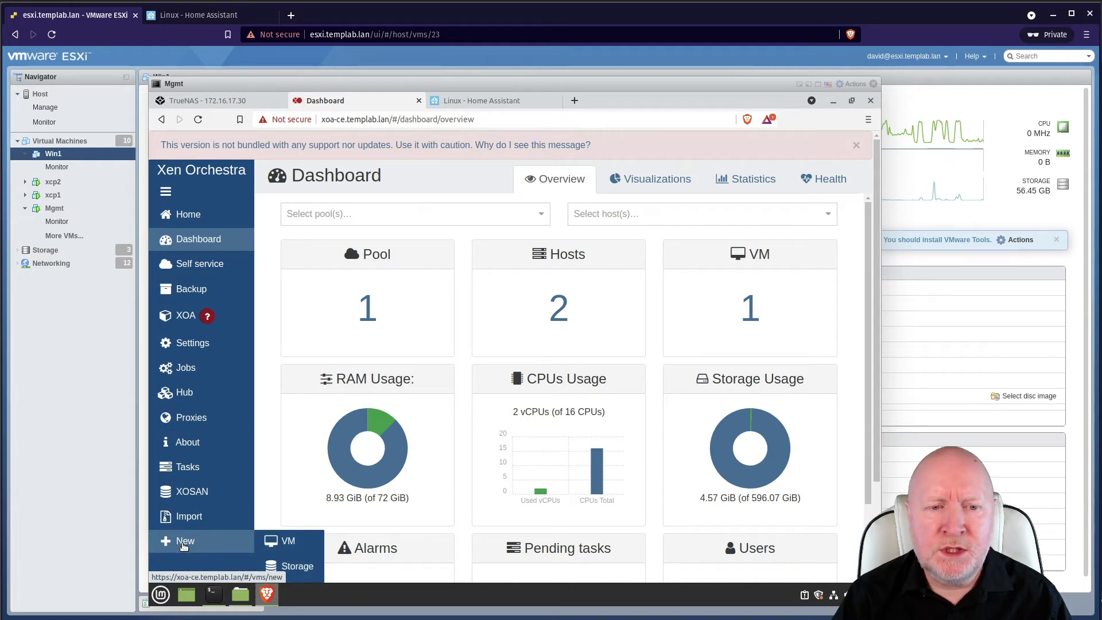
{"action": "left_click", "coordinate": [287, 541]}
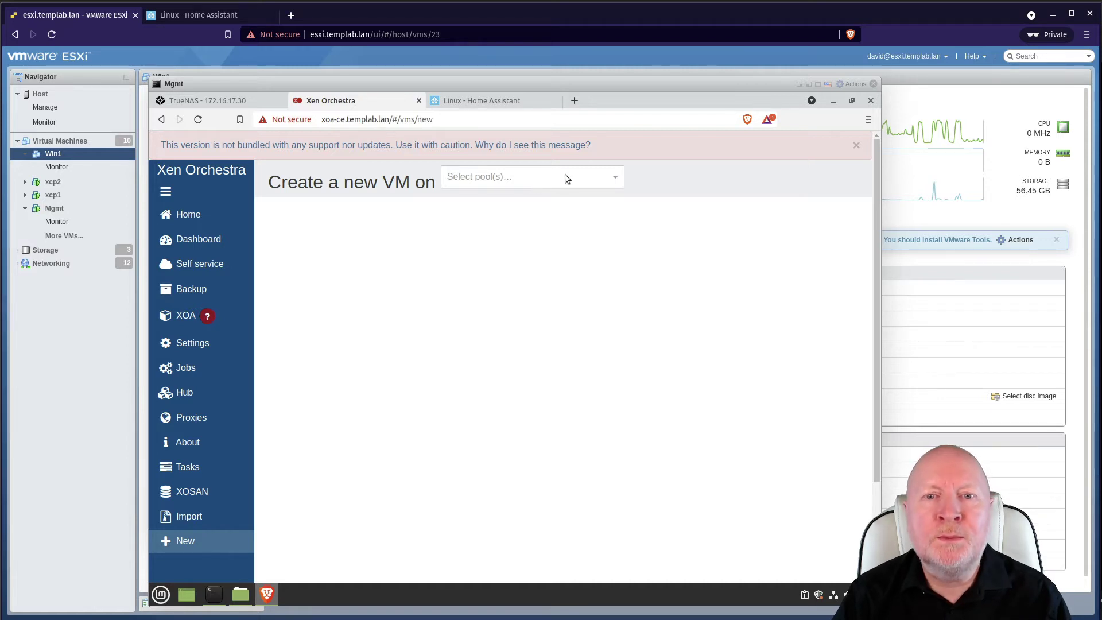
{"action": "left_click", "coordinate": [565, 175]}
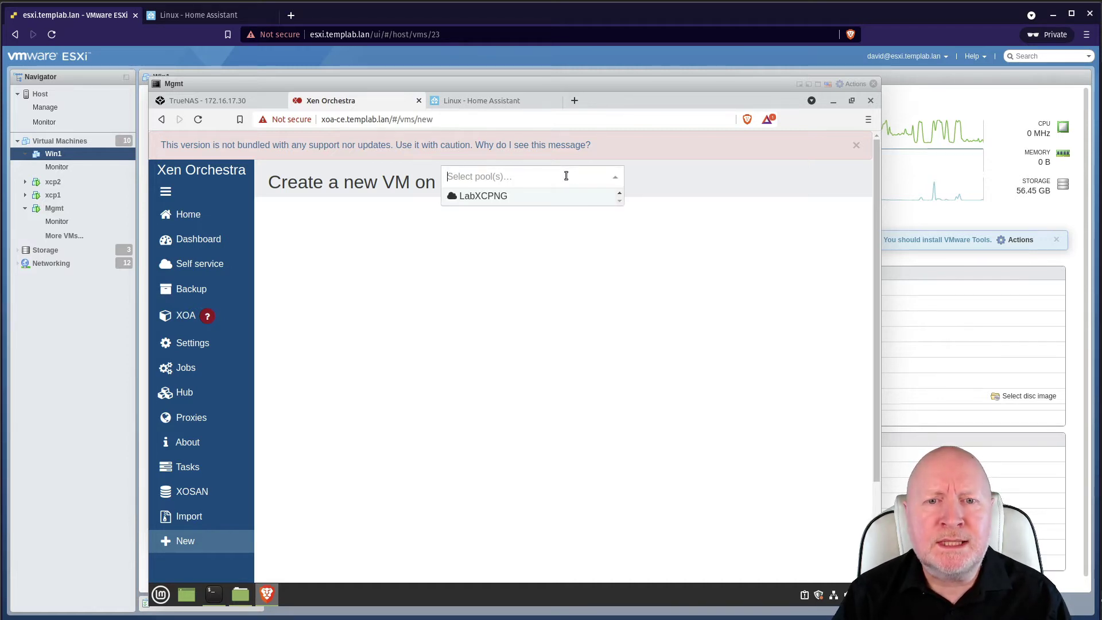
{"action": "left_click", "coordinate": [513, 197]}
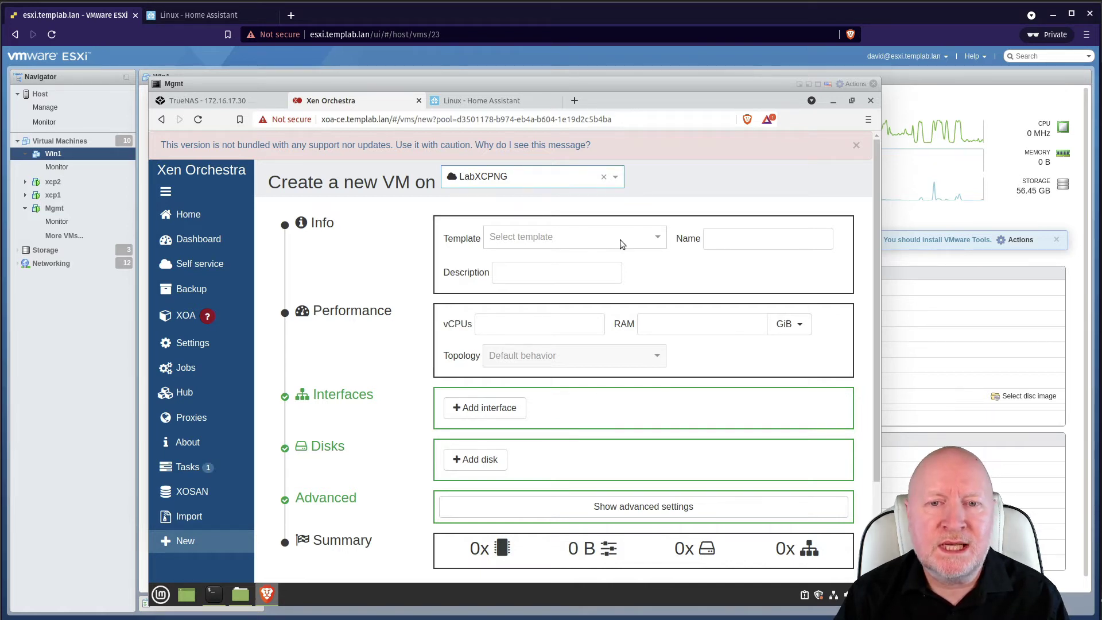
{"action": "left_click", "coordinate": [658, 238]}
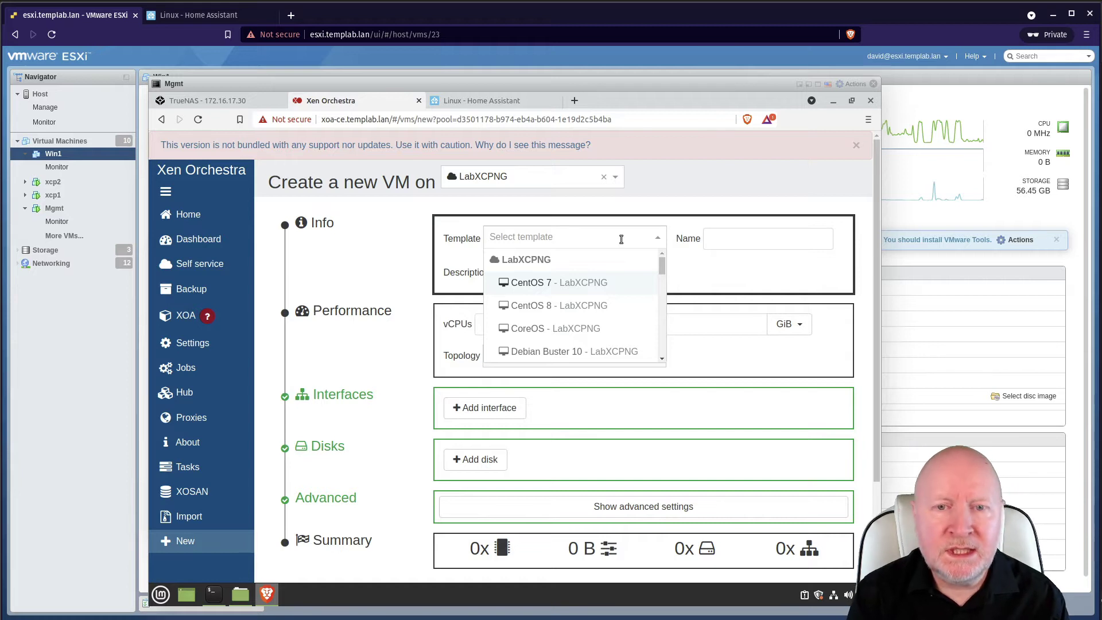
{"action": "type", "text": "other"}
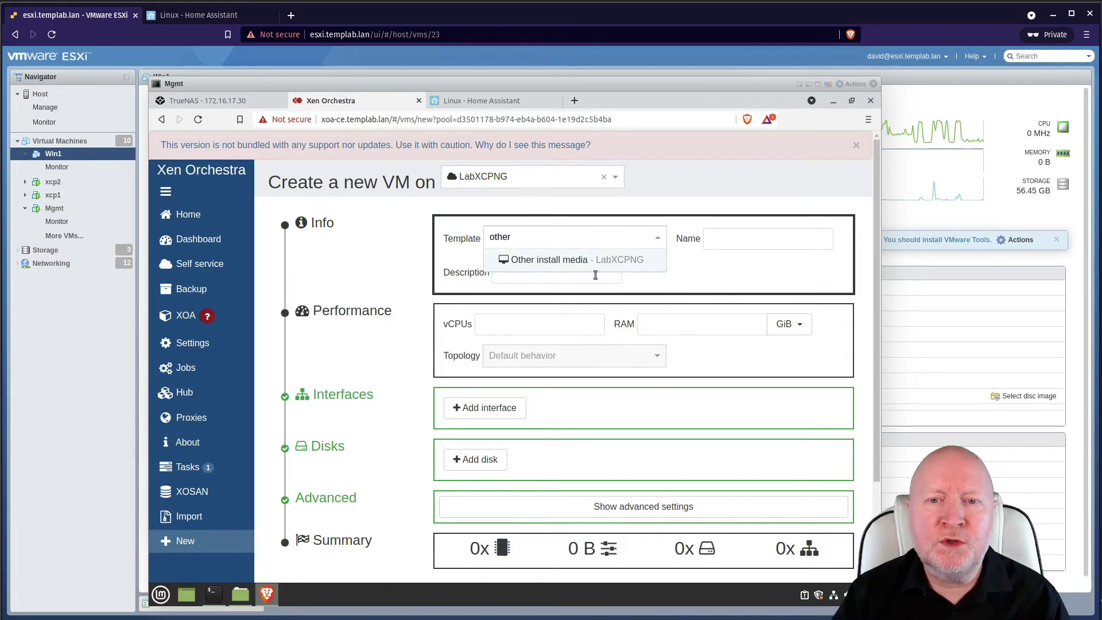
{"action": "left_click", "coordinate": [596, 256]}
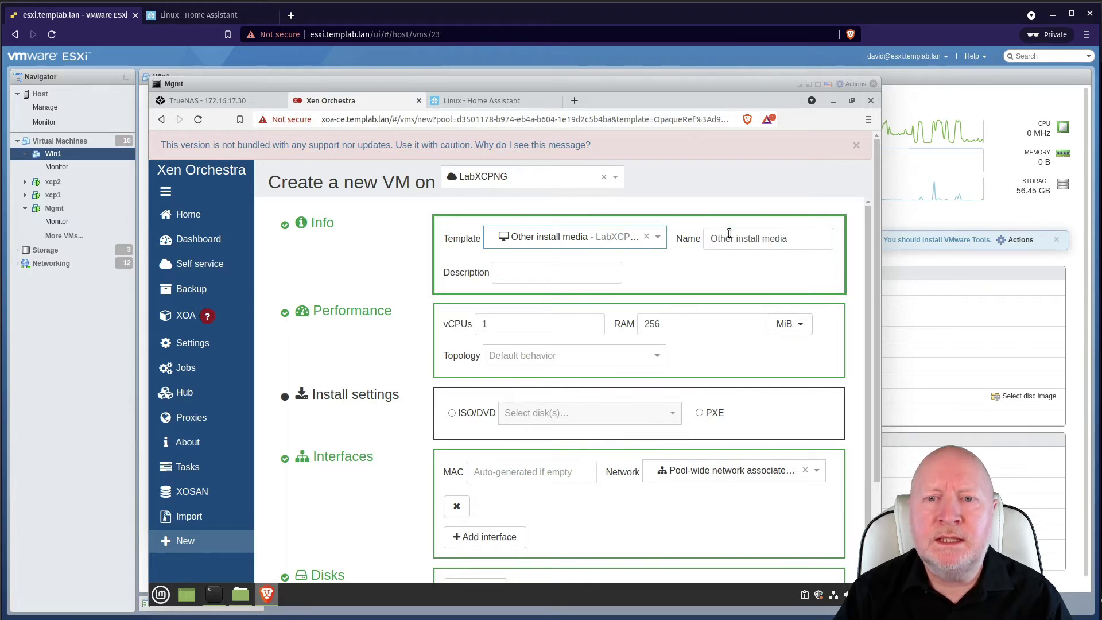
- Name the new VM HomeAssistant and enter Home Assistant as its description
{"action": "triple_click", "coordinate": [748, 238]}
{"action": "type", "text": "Home"}
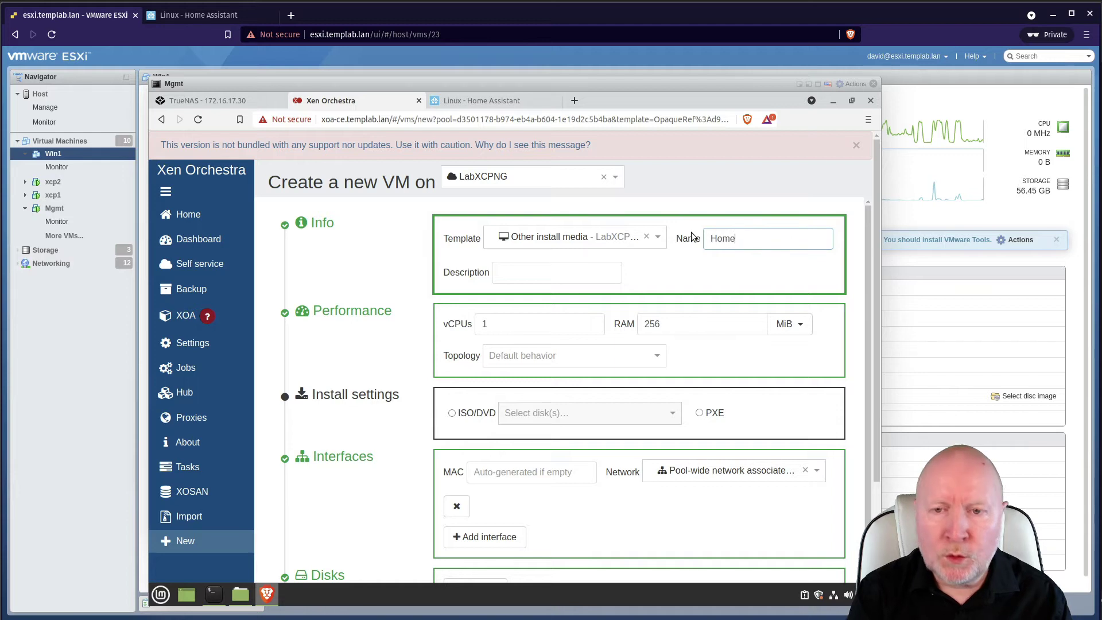
{"action": "type", "text": "Asssistanmt"}
{"action": "key", "text": "BackSpace"}
{"action": "key", "text": "BackSpace"}
{"action": "type", "text": "t"}
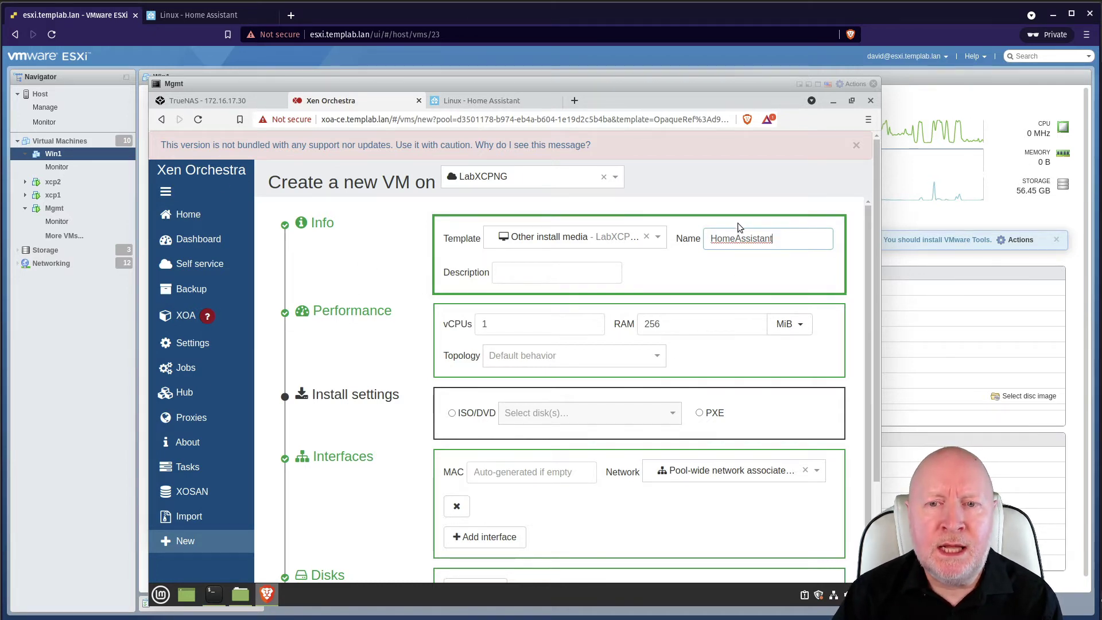
{"action": "left_click", "coordinate": [601, 272]}
{"action": "type", "text": "Ho"}
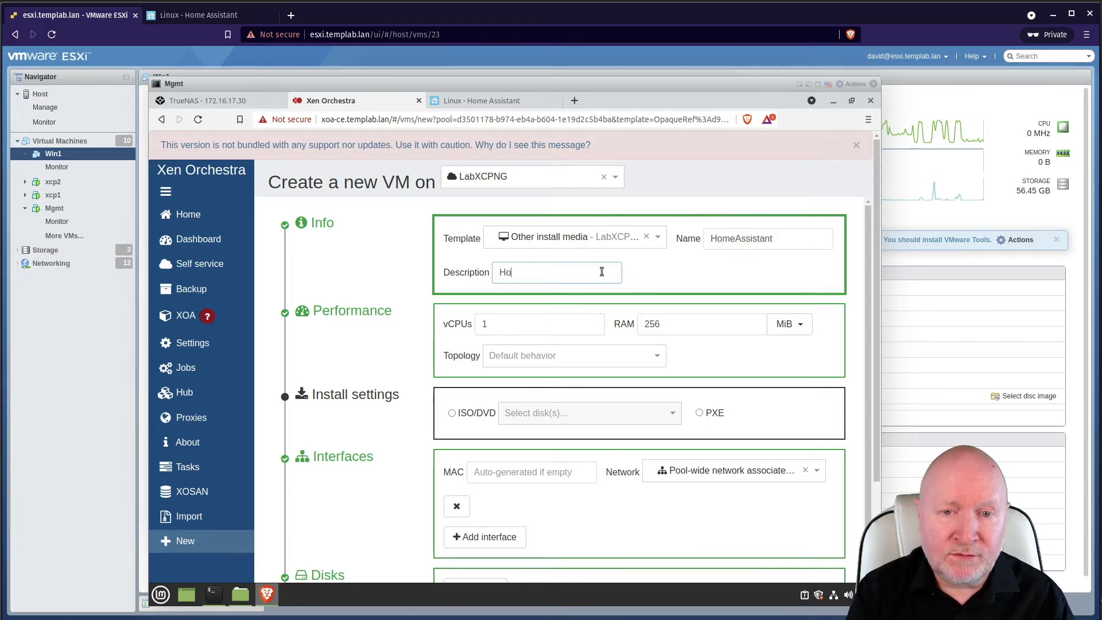
{"action": "type", "text": "me Assi"}
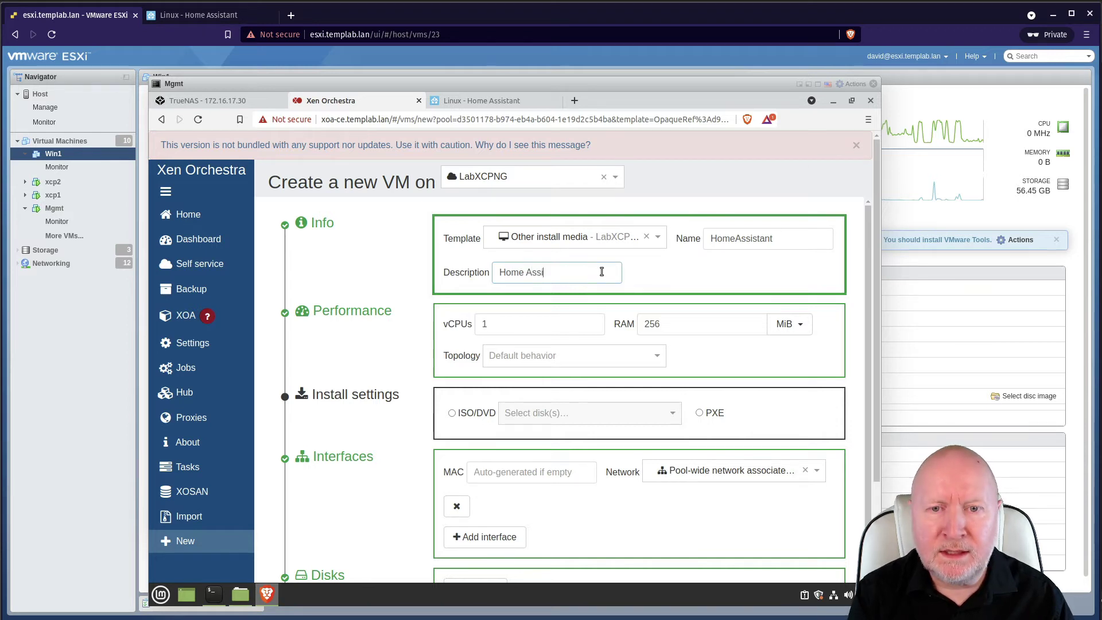
{"action": "type", "text": "stant"}
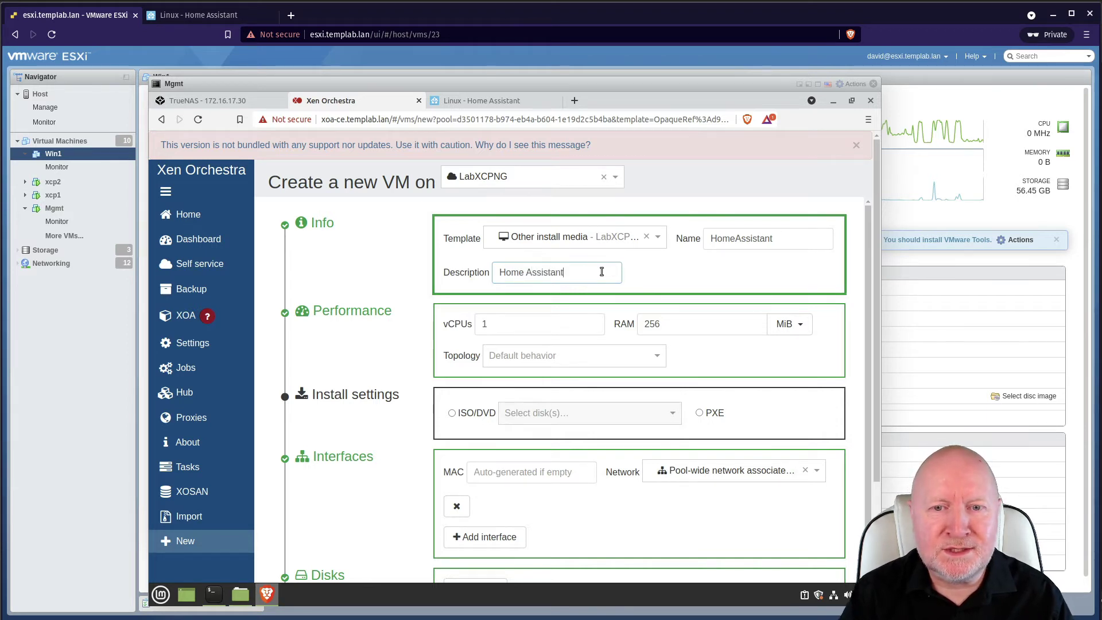
- Set the VM's performance to 2 vCPUs and 2 GiB of RAM
{"action": "left_click", "coordinate": [569, 324]}
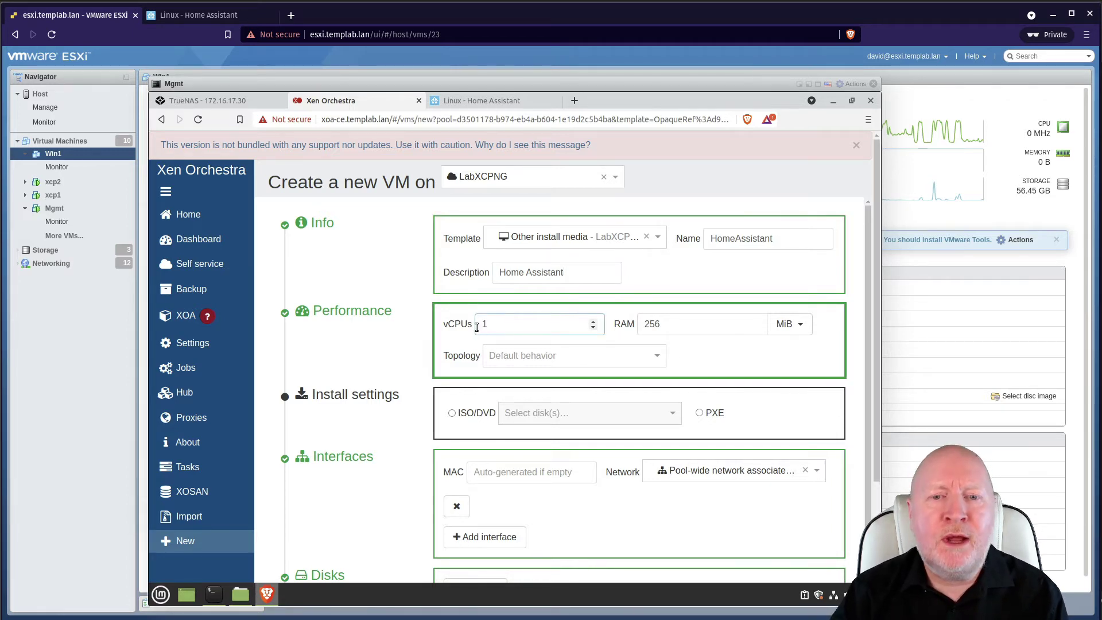
{"action": "double_click", "coordinate": [494, 322]}
{"action": "type", "text": "2"}
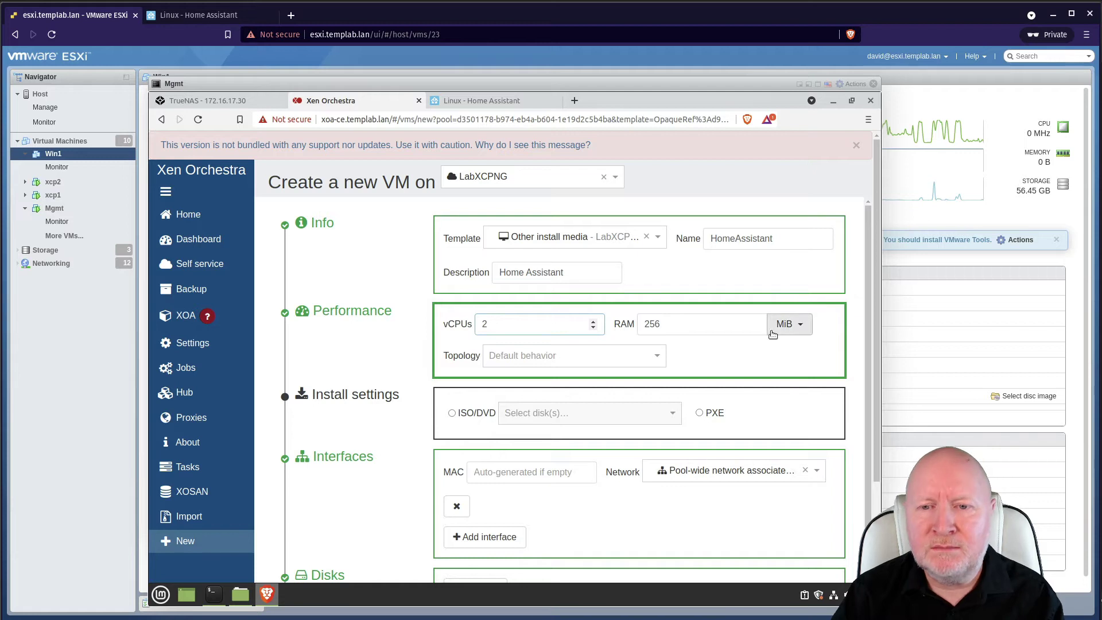
{"action": "left_click", "coordinate": [790, 329]}
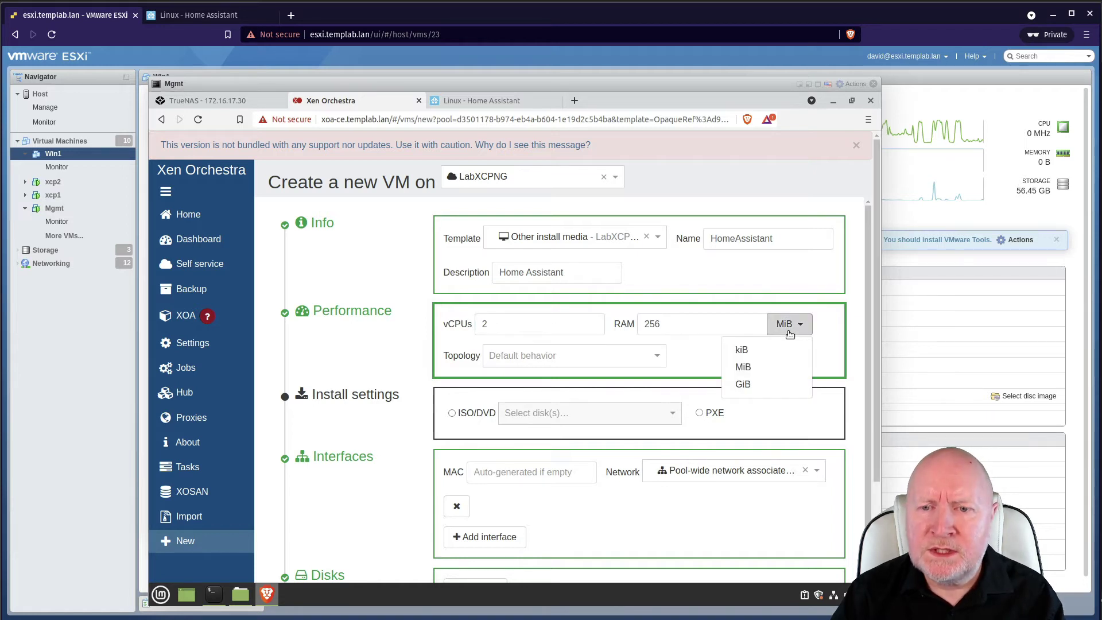
{"action": "left_click", "coordinate": [746, 384]}
{"action": "left_click_drag", "start_coordinate": [671, 323], "coordinate": [622, 323]}
{"action": "type", "text": "2"}
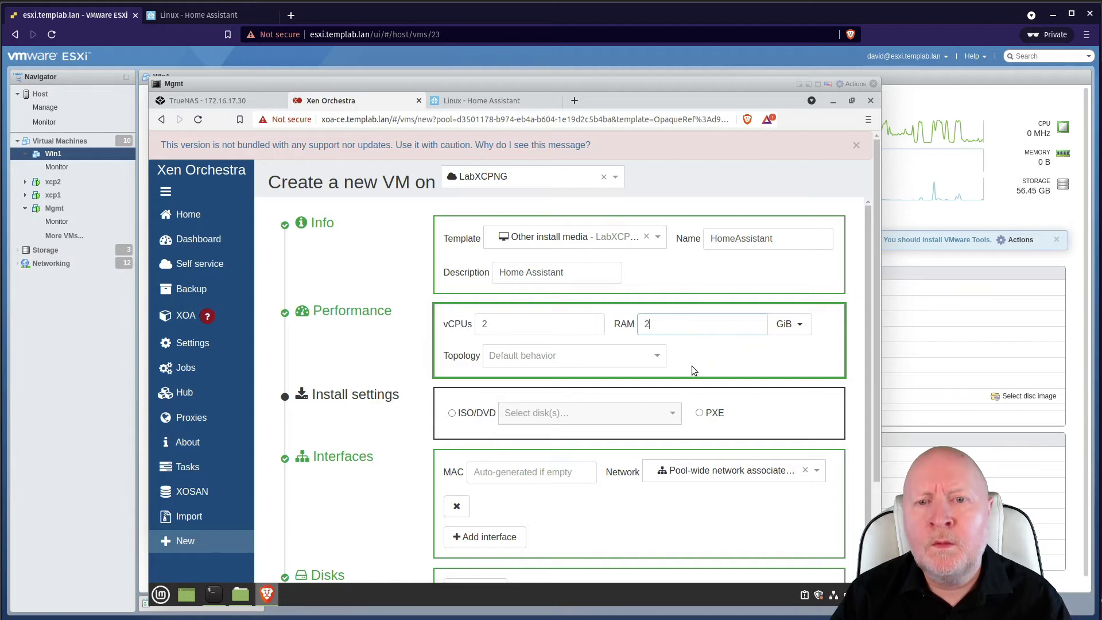
{"action": "left_click", "coordinate": [692, 363]}
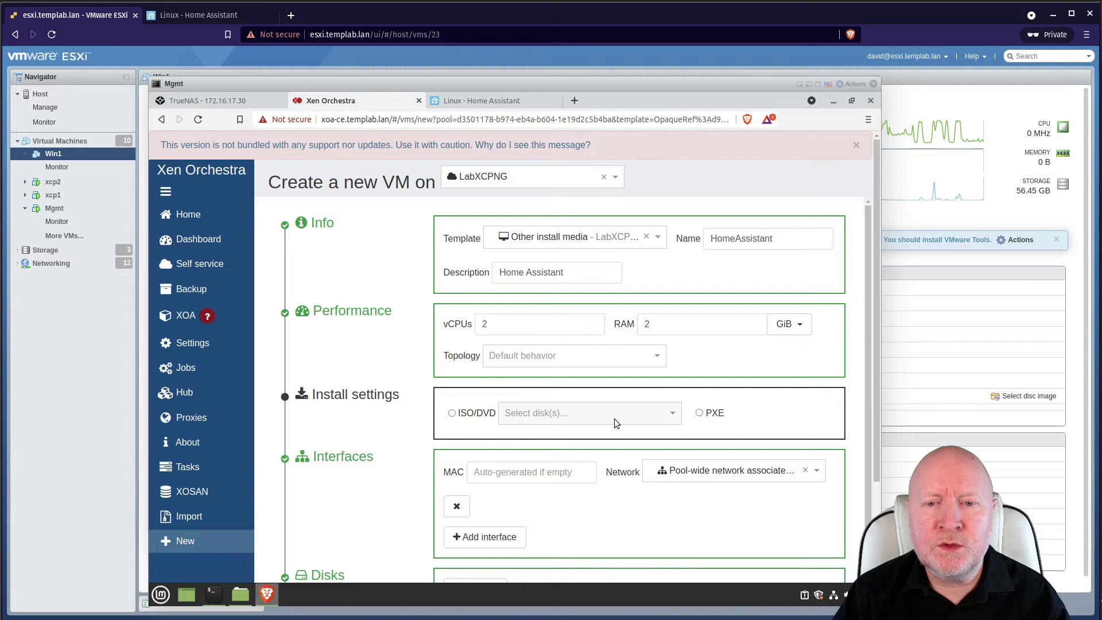
- Check the ISO images offered as install media, and choose PXE as the VM's install method
{"action": "left_click", "coordinate": [454, 414]}
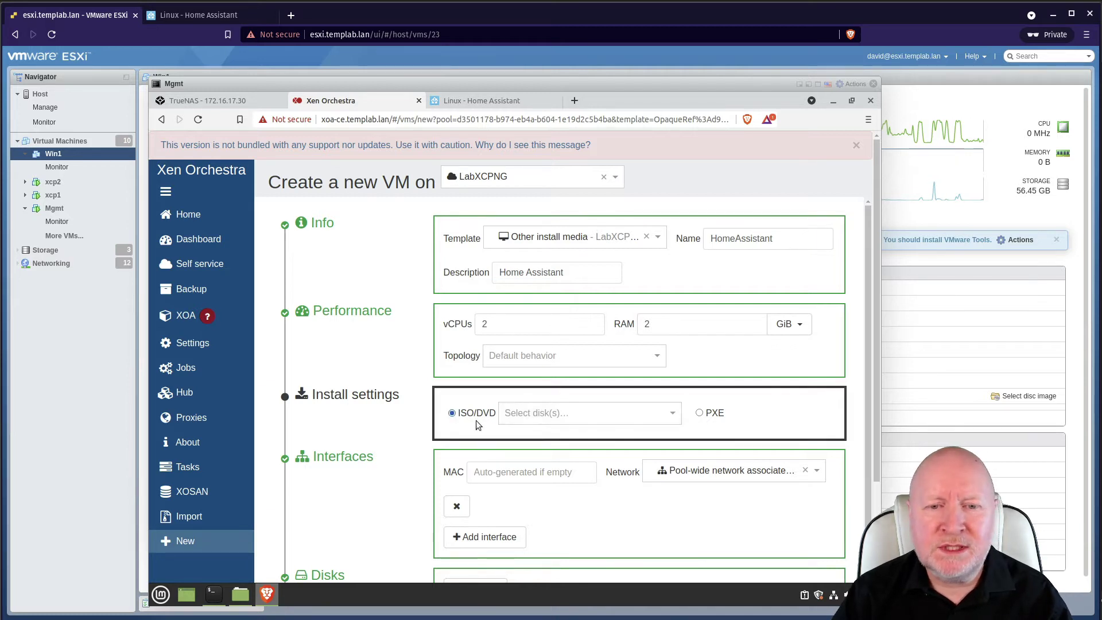
{"action": "left_click", "coordinate": [537, 415]}
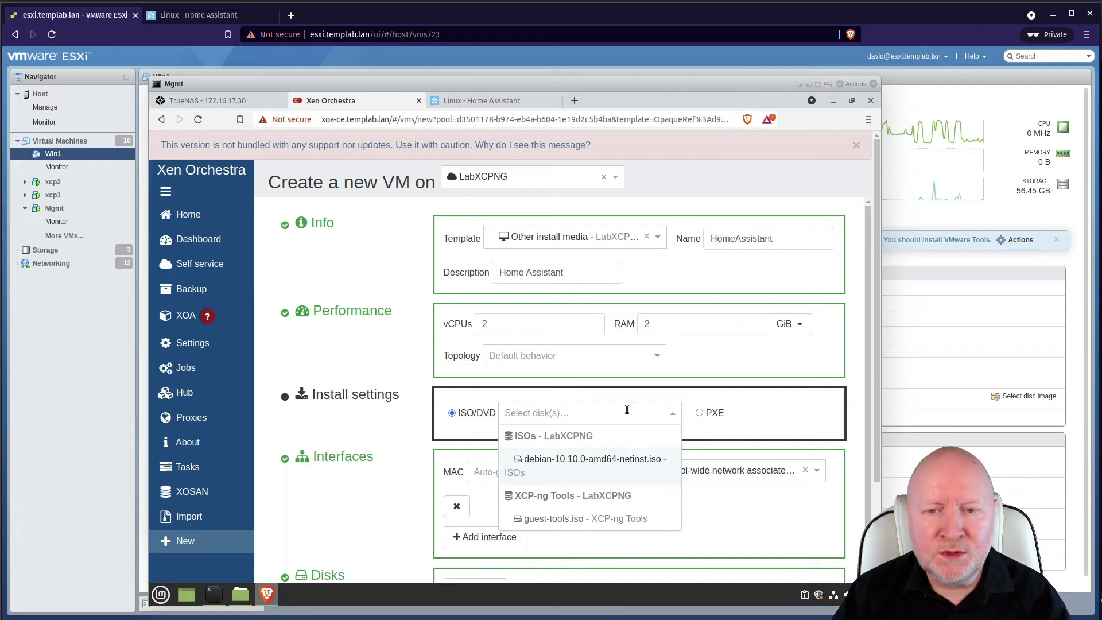
{"action": "left_click", "coordinate": [709, 415]}
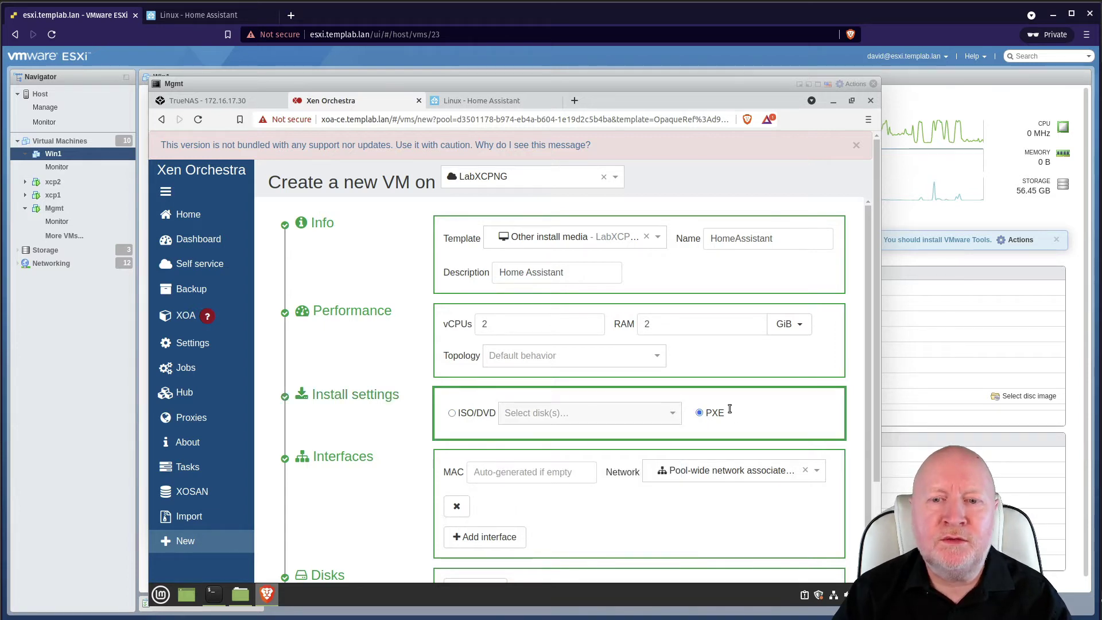
- Review the networks available for the VM's interface and the settings entered for the new VM
{"action": "scroll", "coordinate": [780, 414], "scroll_direction": "down", "scroll_amount": 2}
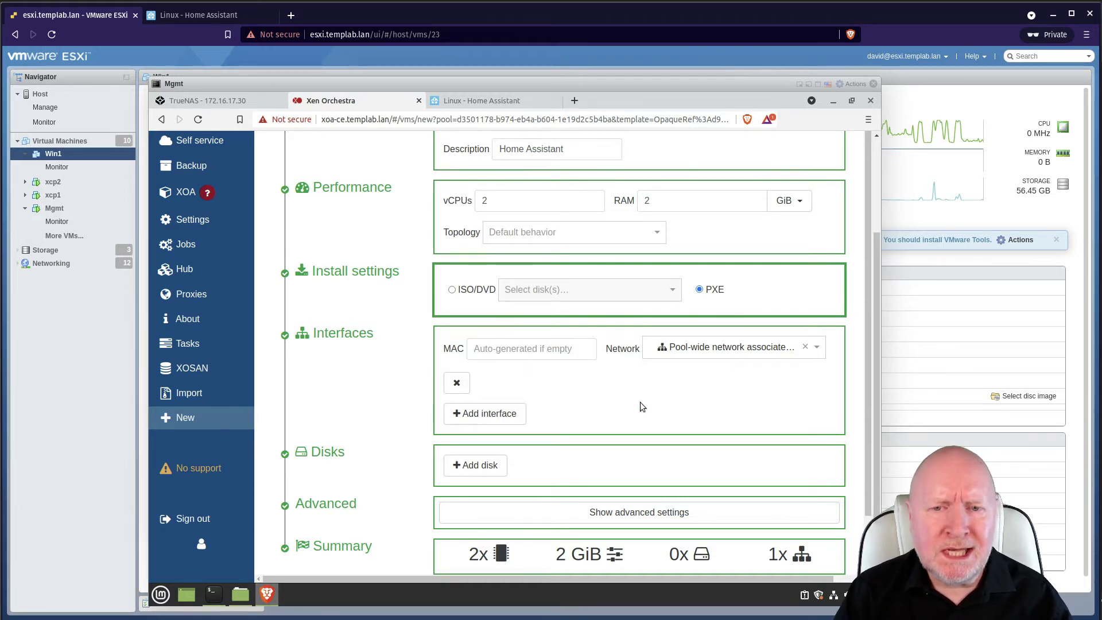
{"action": "left_click", "coordinate": [710, 350]}
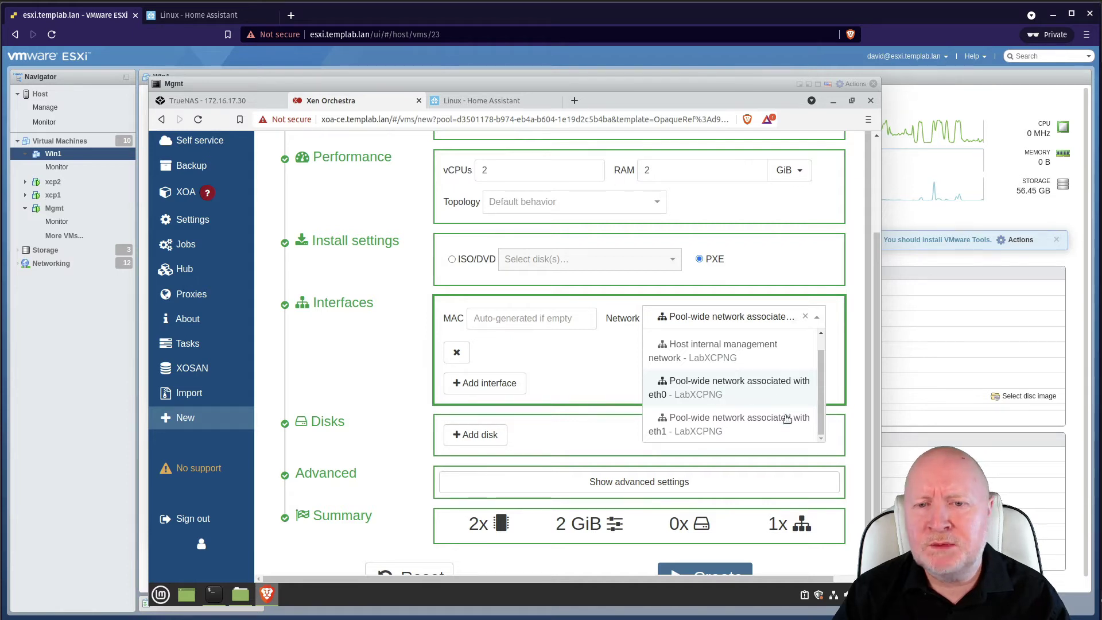
{"action": "left_click", "coordinate": [565, 359]}
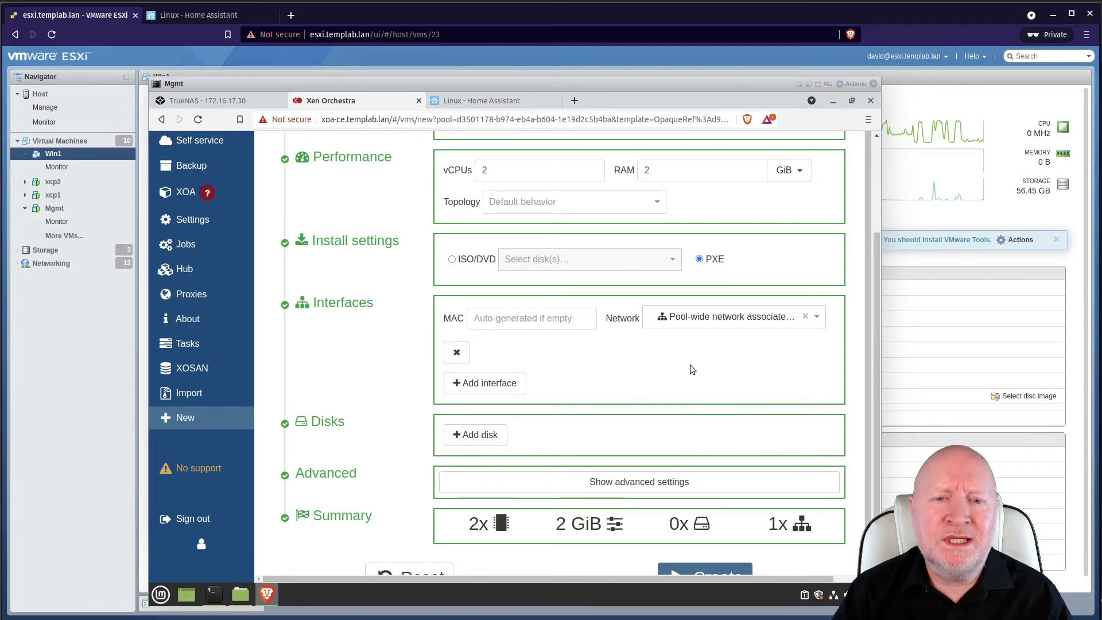
{"action": "left_click", "coordinate": [742, 322]}
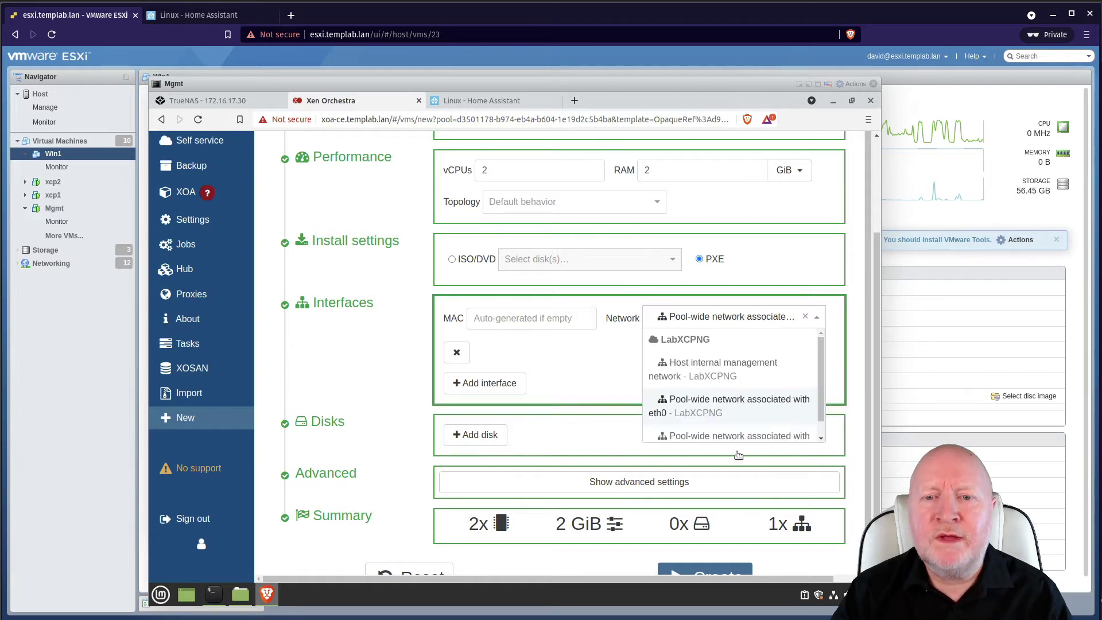
{"action": "left_click", "coordinate": [605, 368]}
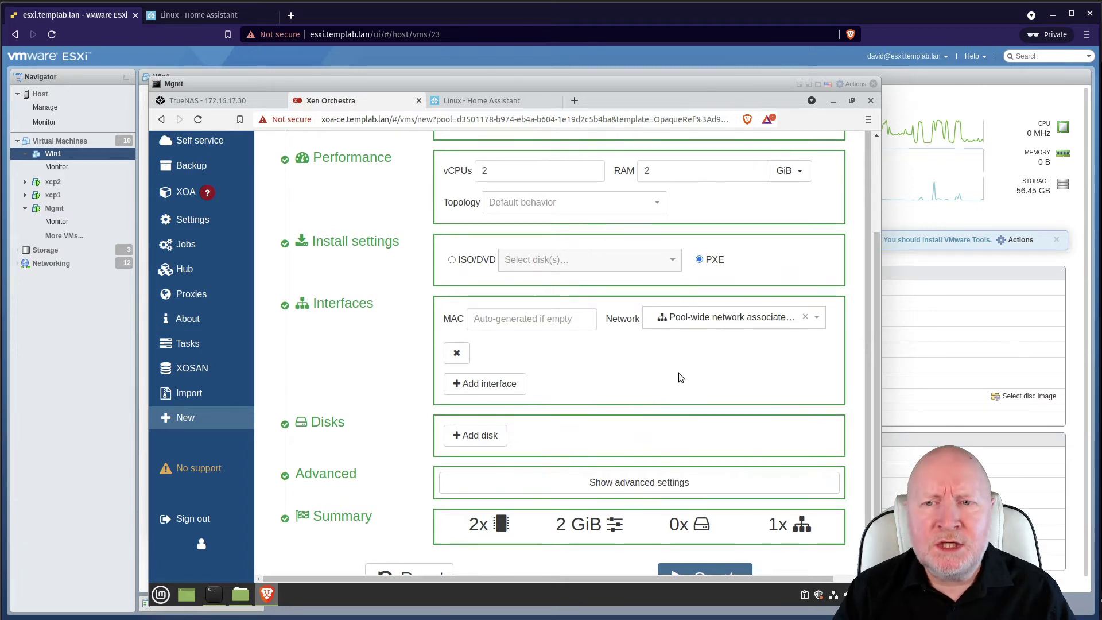
{"action": "scroll", "coordinate": [718, 322], "scroll_direction": "up", "scroll_amount": 1}
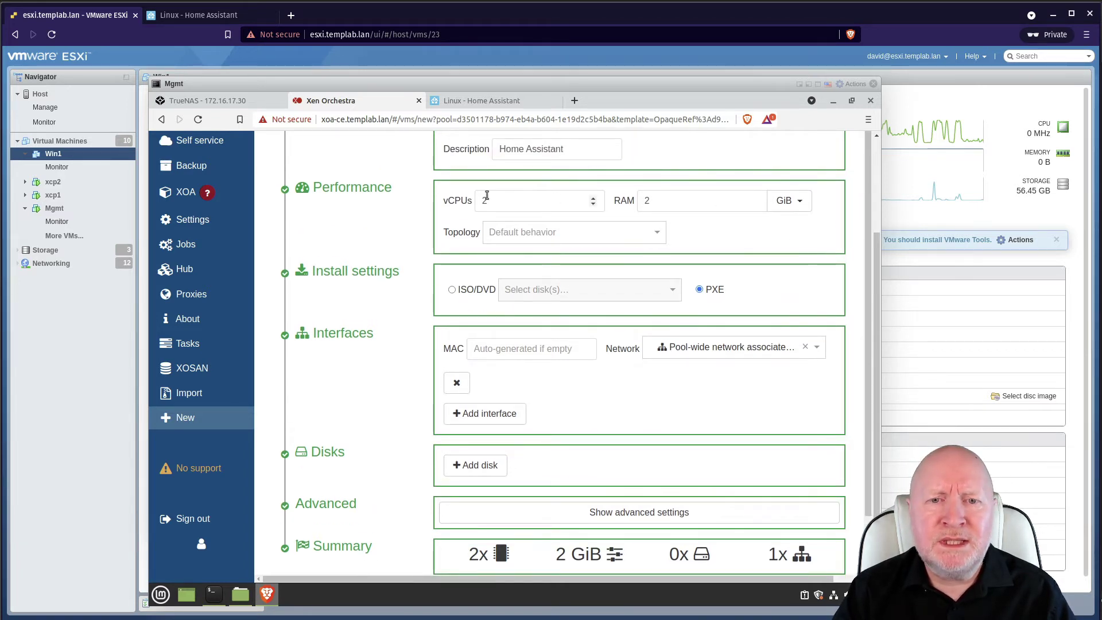
{"action": "left_click", "coordinate": [877, 188]}
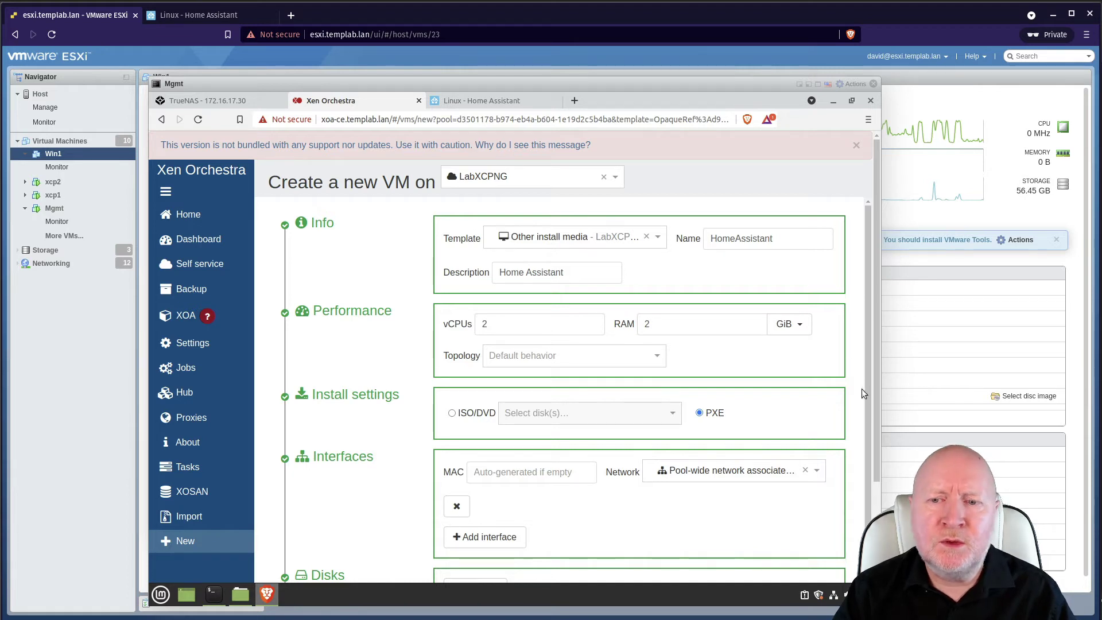
- Review the new VM's settings, then show its advanced settings and turn off Boot VM after creation
{"action": "left_click", "coordinate": [877, 494]}
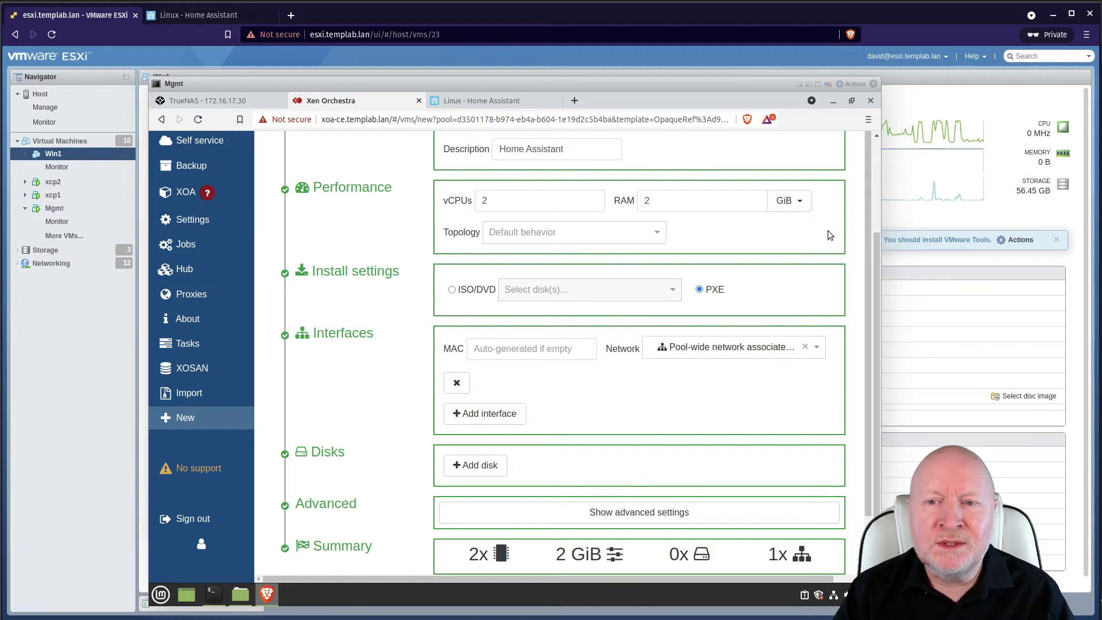
{"action": "left_click", "coordinate": [874, 177]}
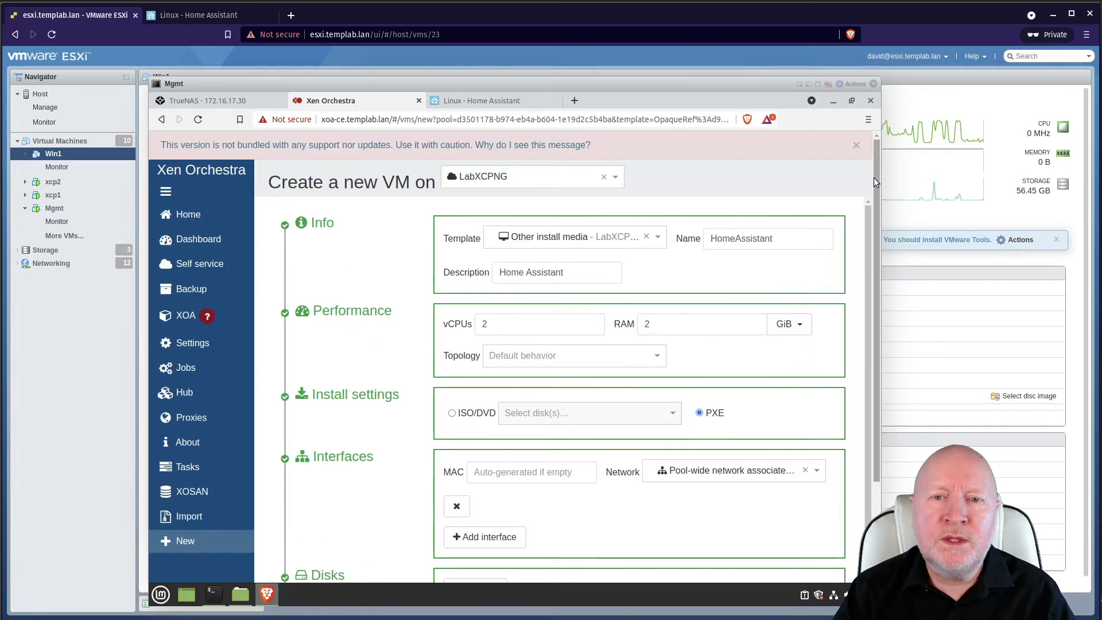
{"action": "scroll", "coordinate": [738, 528], "scroll_direction": "down", "scroll_amount": 2}
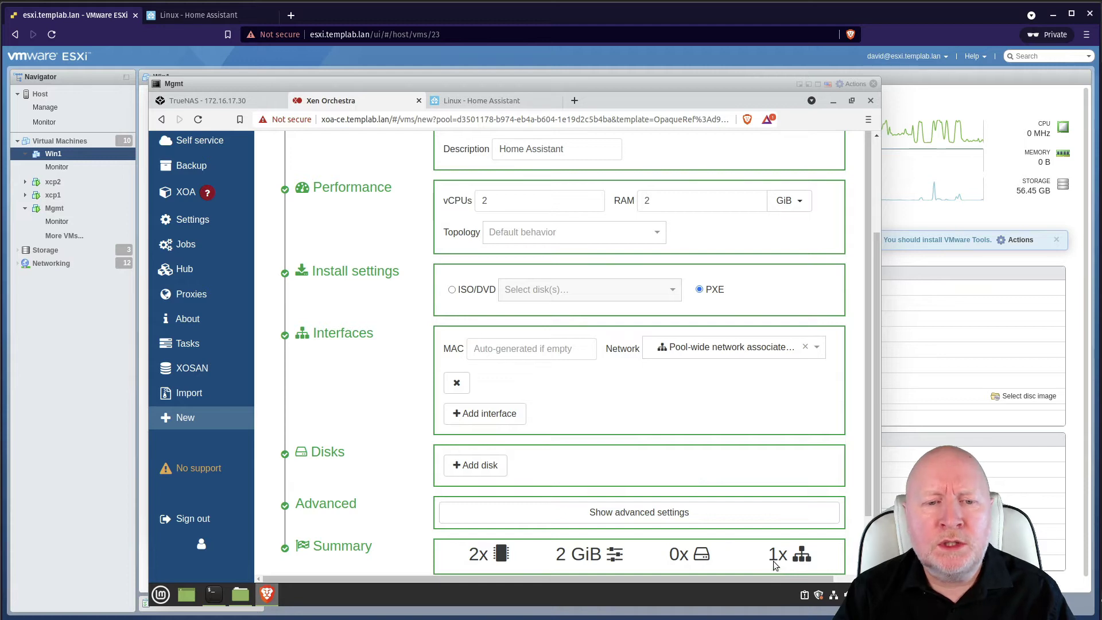
{"action": "left_click", "coordinate": [691, 519]}
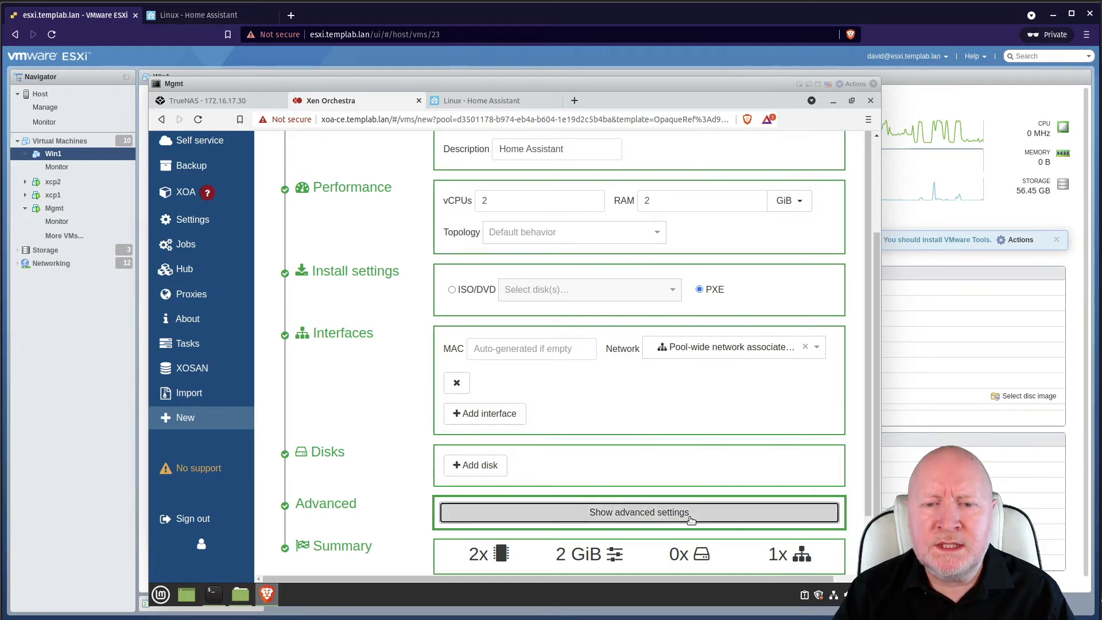
{"action": "scroll", "coordinate": [759, 525], "scroll_direction": "down", "scroll_amount": 2}
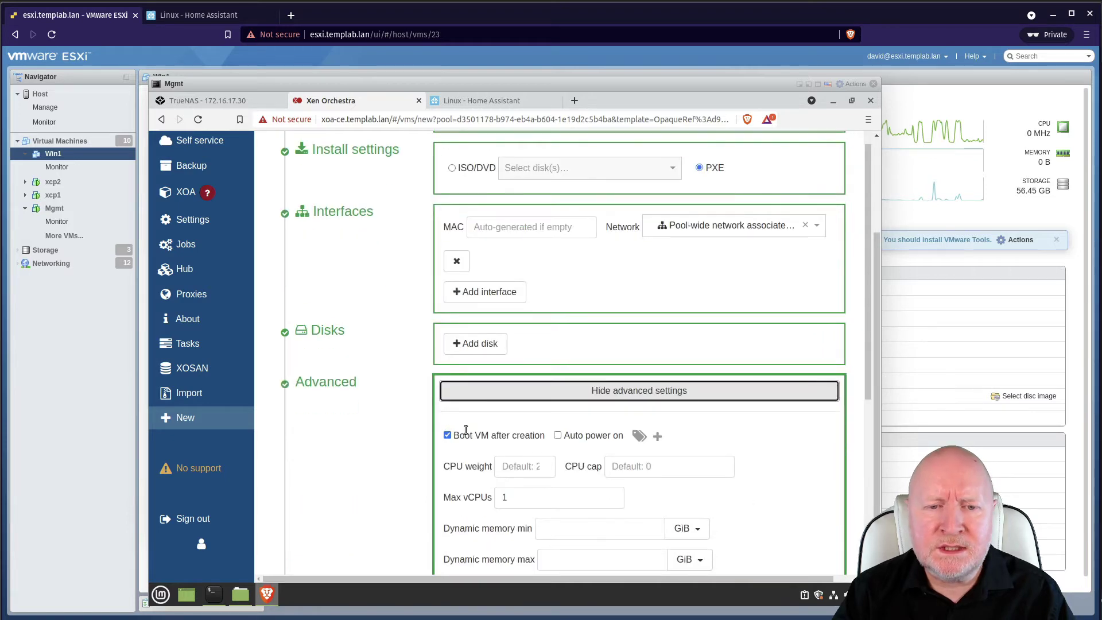
{"action": "left_click", "coordinate": [448, 435]}
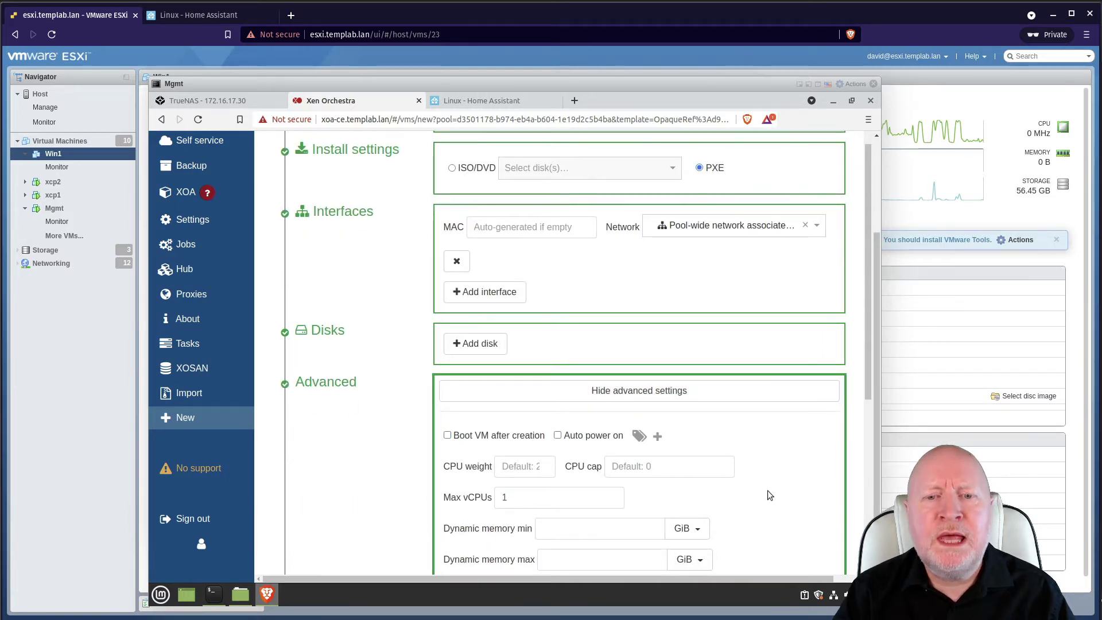
- Set the new VM's boot firmware to uefi in the advanced settings
{"action": "scroll", "coordinate": [767, 490], "scroll_direction": "down", "scroll_amount": 2}
{"action": "scroll", "coordinate": [769, 489], "scroll_direction": "down", "scroll_amount": 5}
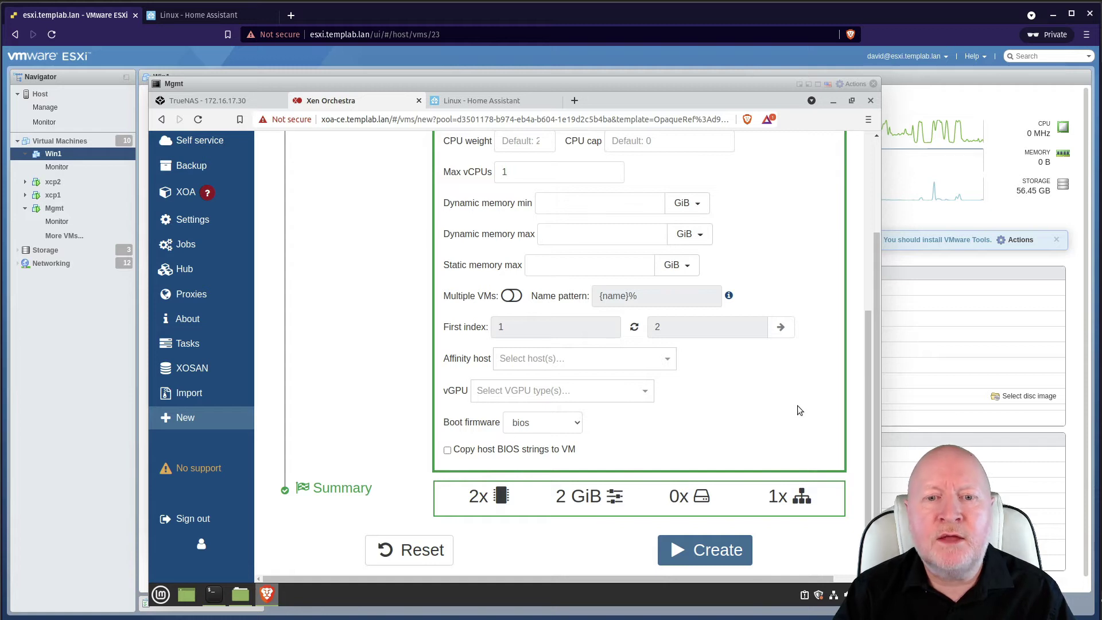
{"action": "left_click", "coordinate": [578, 423]}
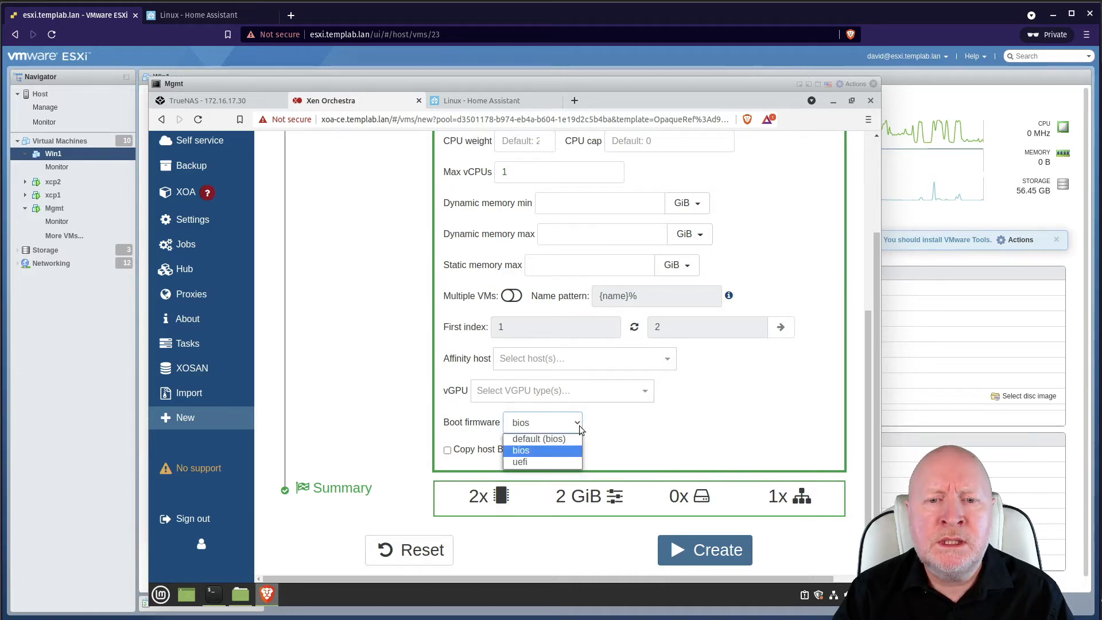
{"action": "left_click", "coordinate": [533, 462]}
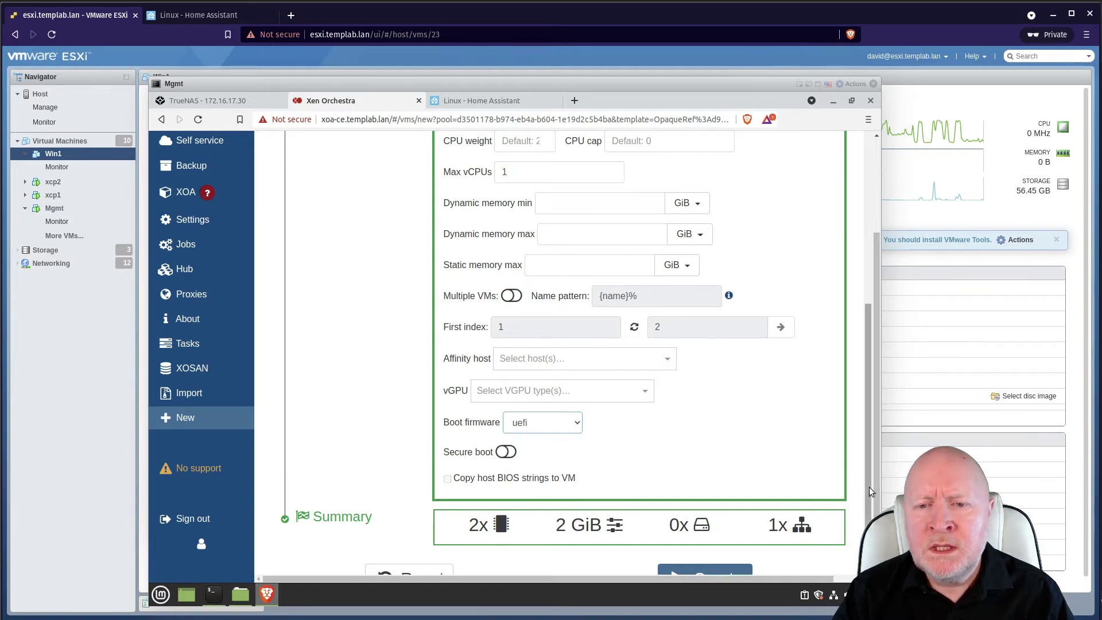
- Check the completed form once more and create the HomeAssistant VM
{"action": "left_click_drag", "start_coordinate": [867, 475], "coordinate": [861, 303]}
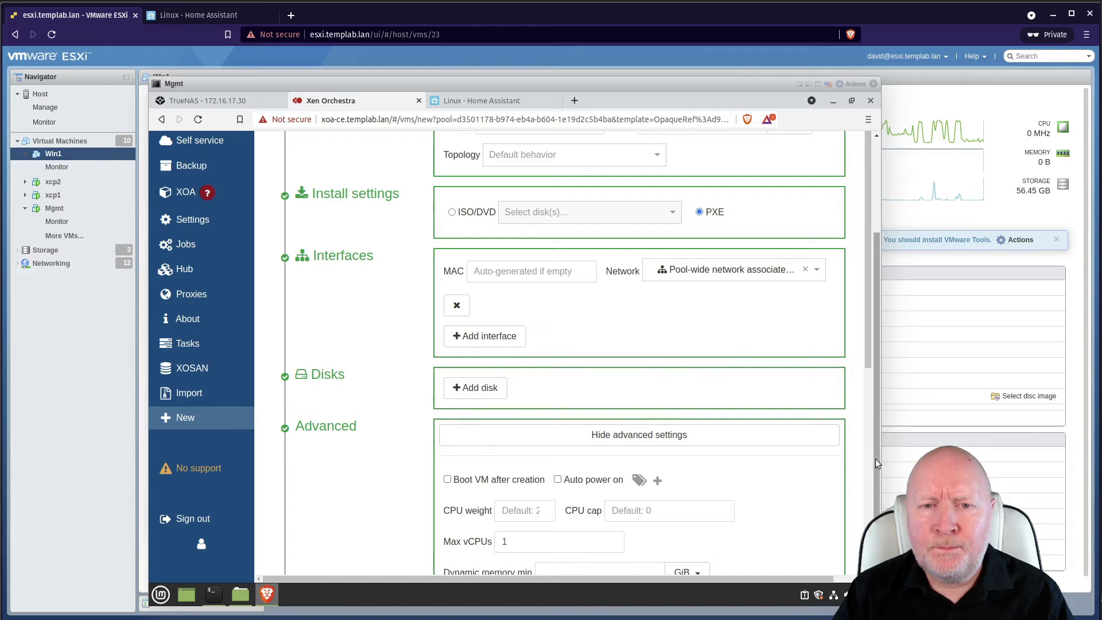
{"action": "left_click_drag", "start_coordinate": [874, 416], "coordinate": [872, 326]}
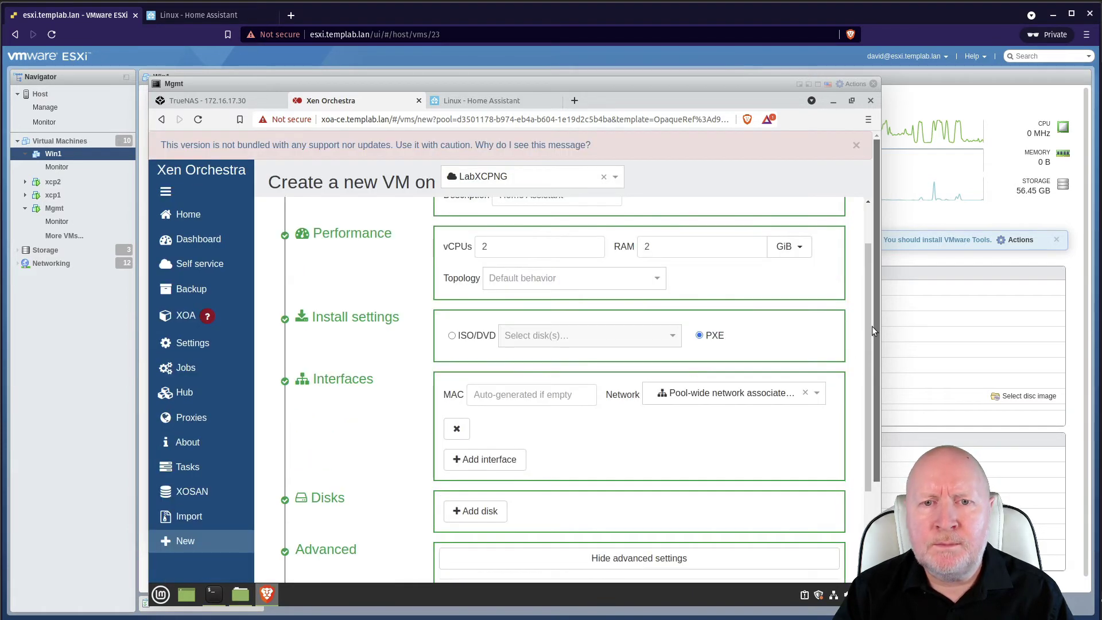
{"action": "left_click_drag", "start_coordinate": [871, 370], "coordinate": [872, 565]}
{"action": "scroll", "coordinate": [639, 356], "scroll_direction": "down", "scroll_amount": 7}
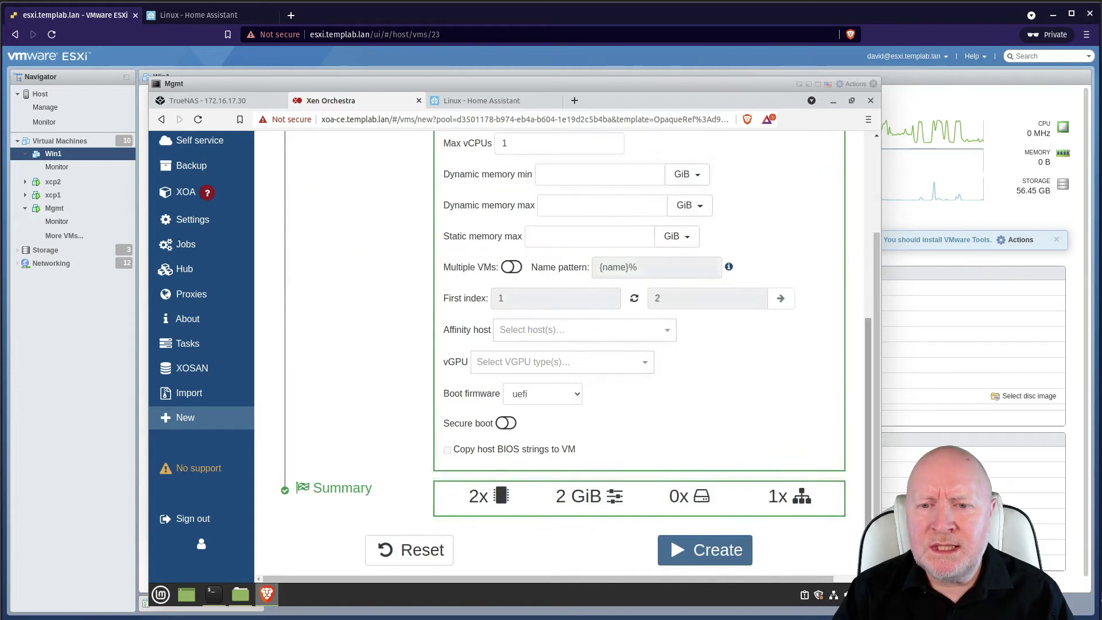
{"action": "left_click", "coordinate": [740, 551]}
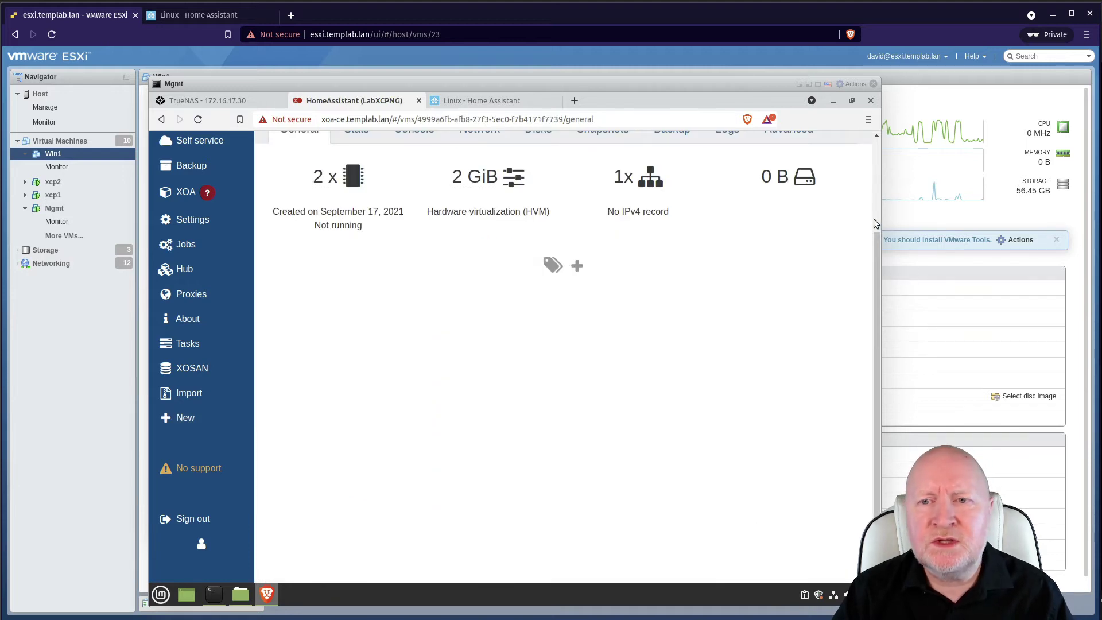
- Dismiss the notice about missing support and updates above the HomeAssistant VM's overview
{"action": "scroll", "coordinate": [876, 217], "scroll_direction": "up", "scroll_amount": 1}
{"action": "scroll", "coordinate": [876, 217], "scroll_direction": "up", "scroll_amount": 2}
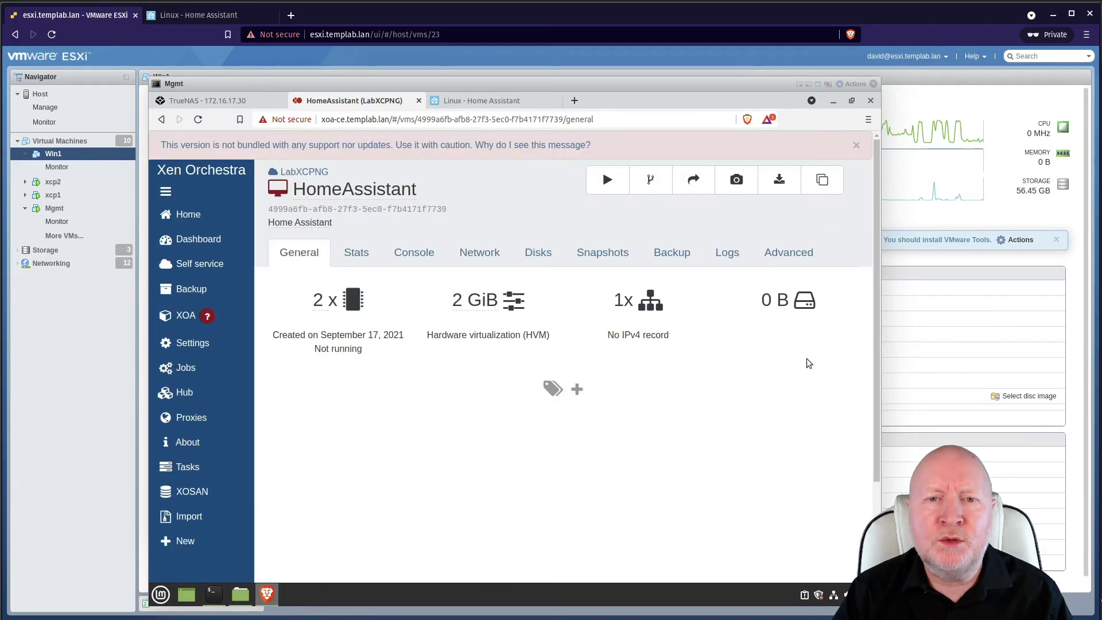
{"action": "left_click", "coordinate": [856, 147]}
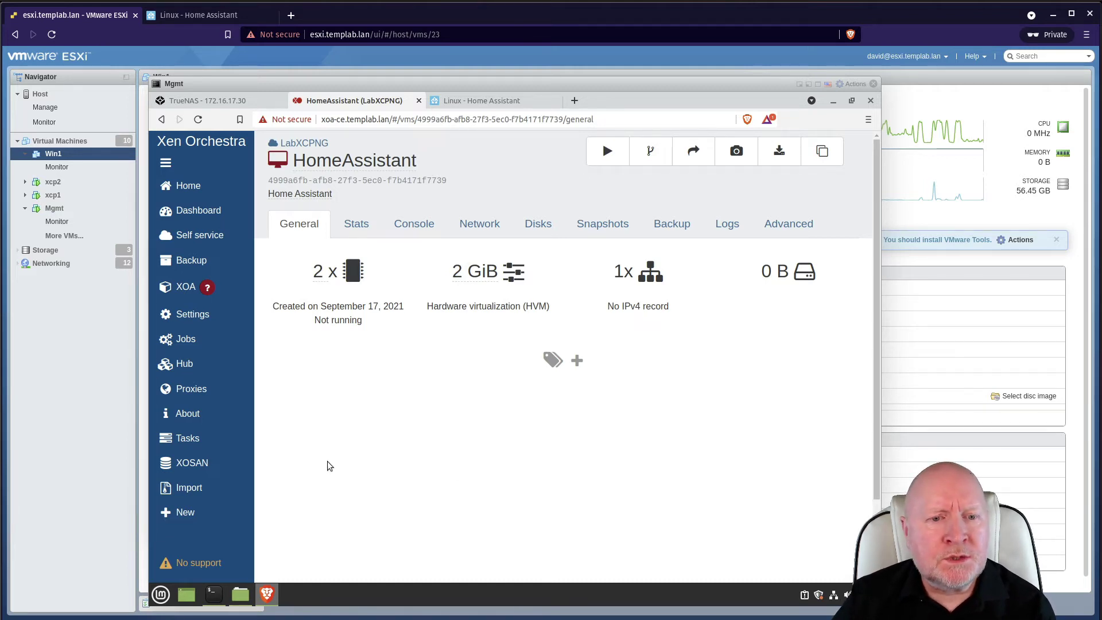
- Go to the disk import page and choose the LabXCPNG pool's NFS storage repository as the destination
{"action": "mouse_move", "coordinate": [212, 491]}
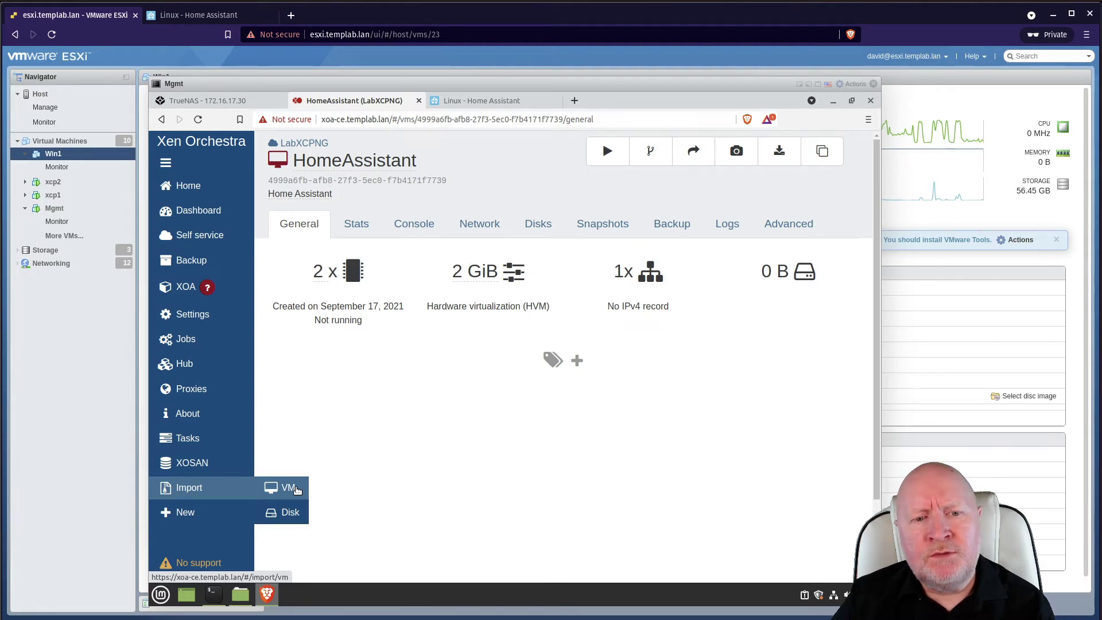
{"action": "left_click", "coordinate": [297, 488]}
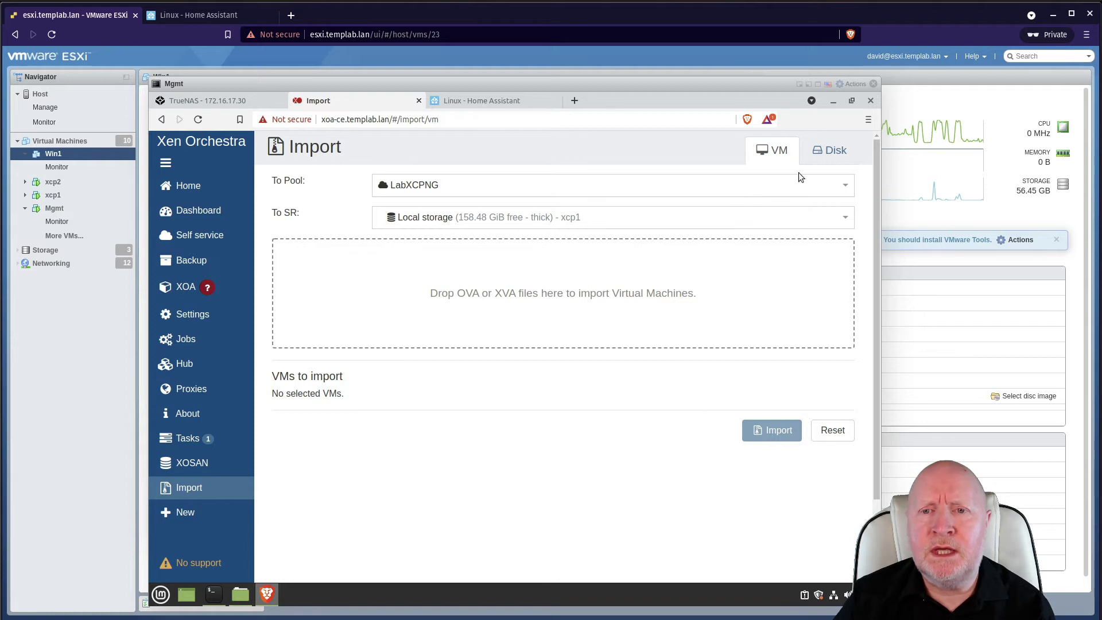
{"action": "left_click", "coordinate": [827, 153]}
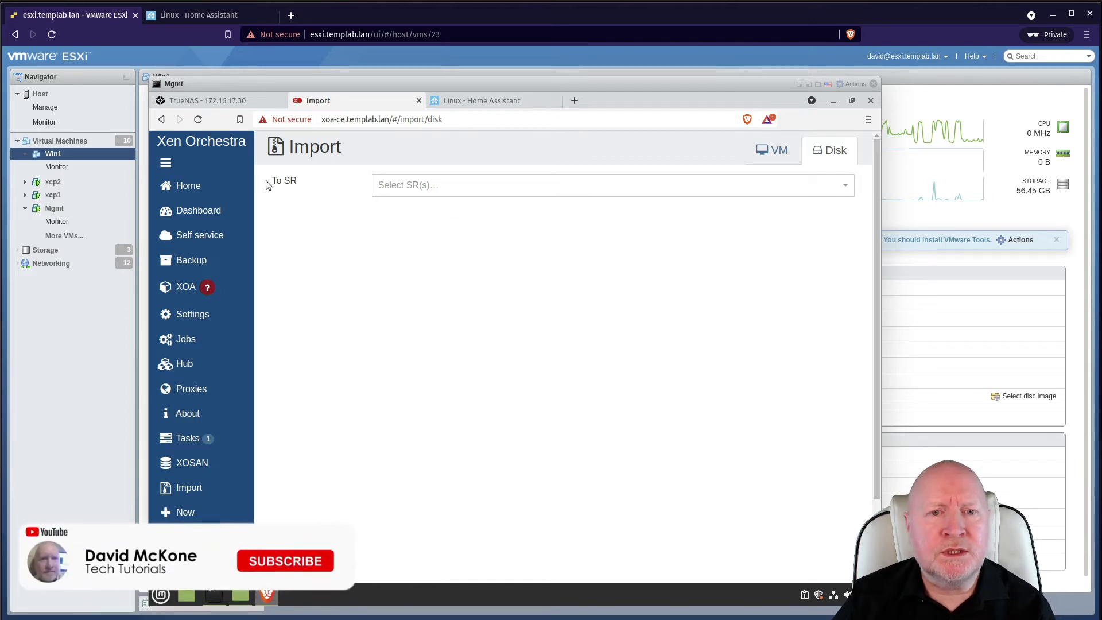
{"action": "left_click", "coordinate": [475, 187]}
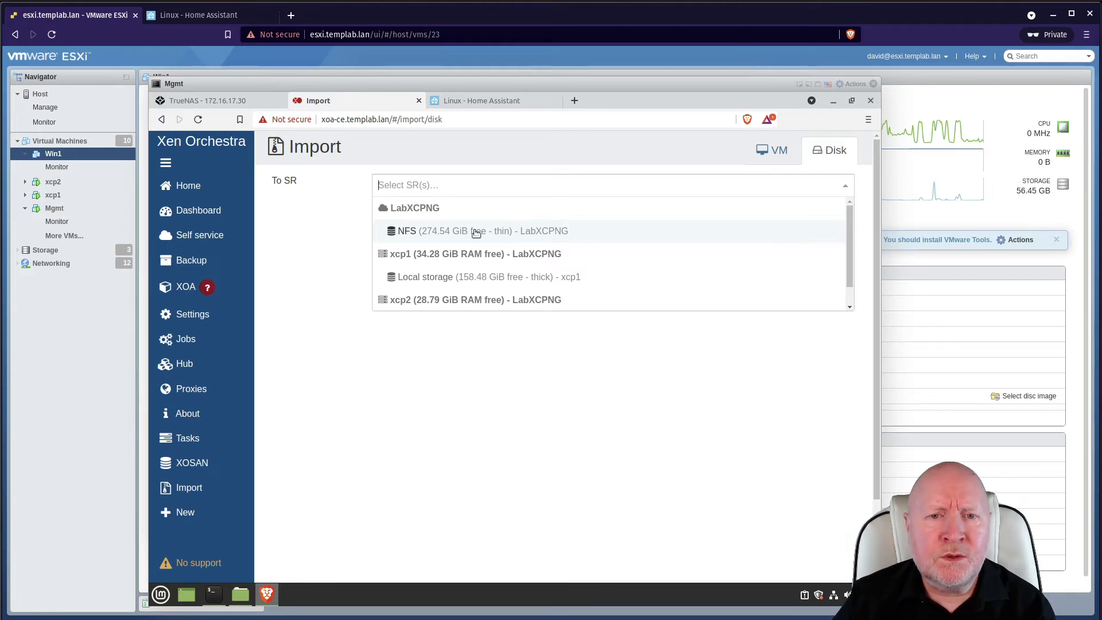
{"action": "left_click", "coordinate": [475, 232]}
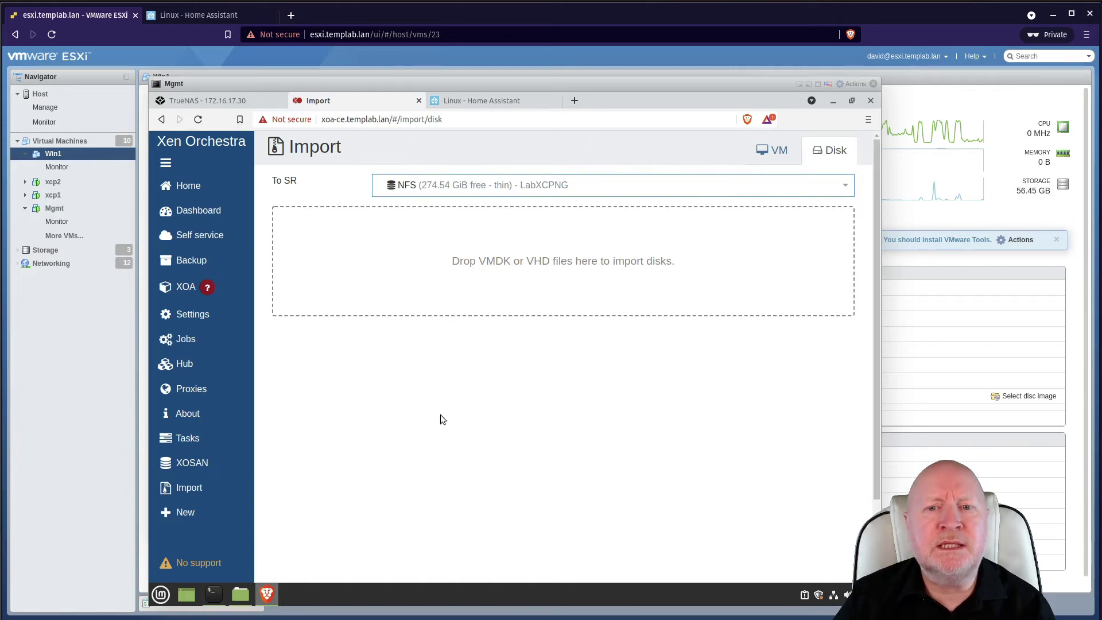
- Select haos_ova-6.4.vmdk from the Downloads folder, check its name and description options, and import it as a disk
{"action": "left_click", "coordinate": [566, 296]}
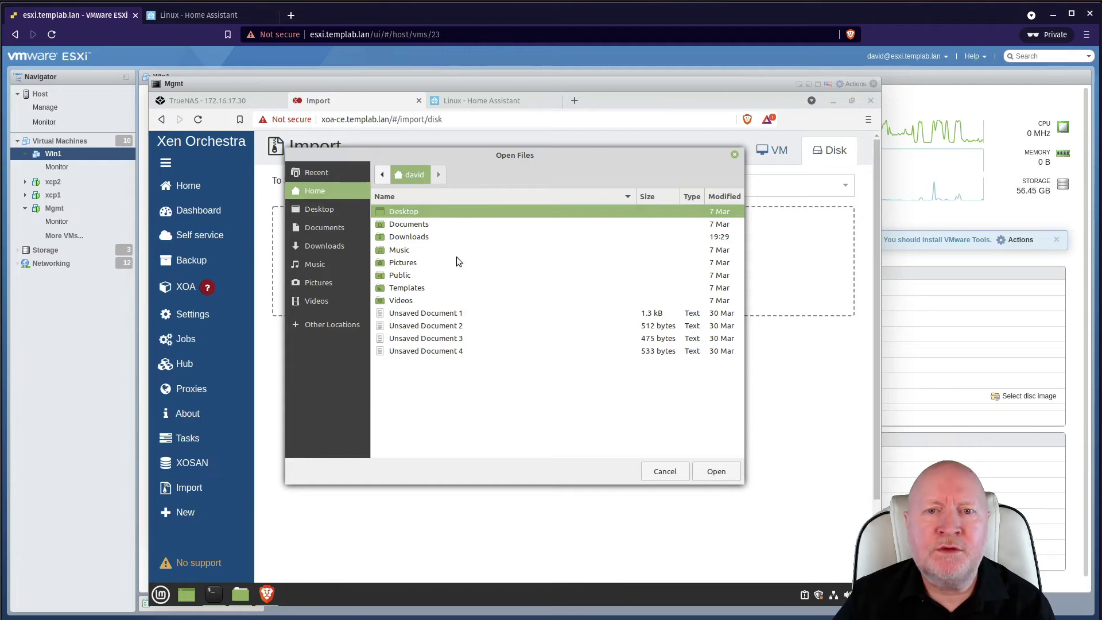
{"action": "double_click", "coordinate": [418, 238]}
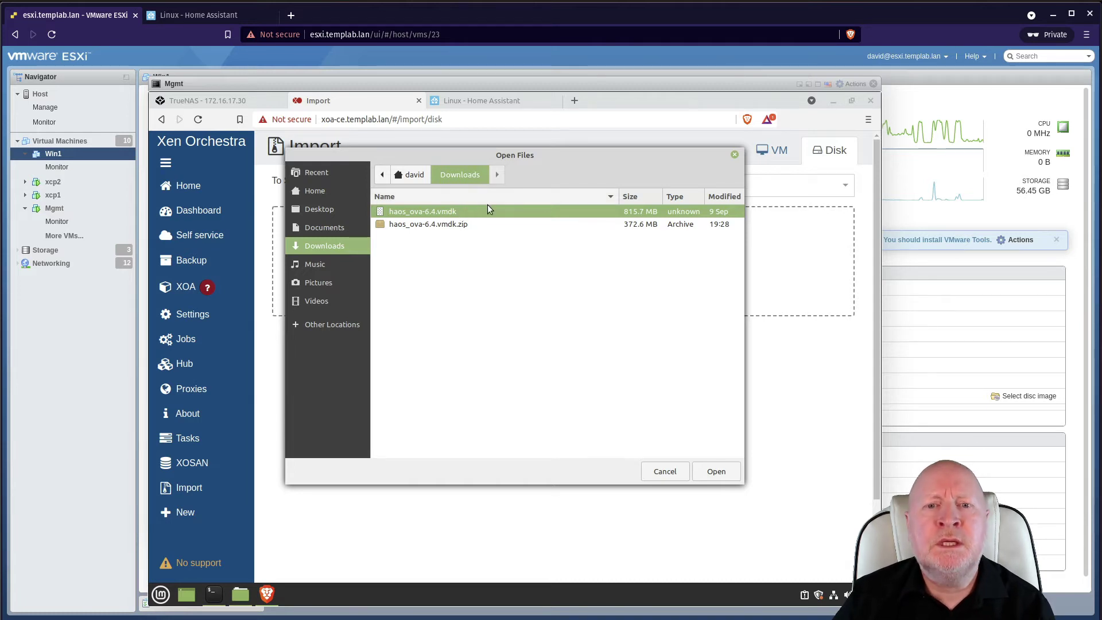
{"action": "left_click", "coordinate": [726, 472]}
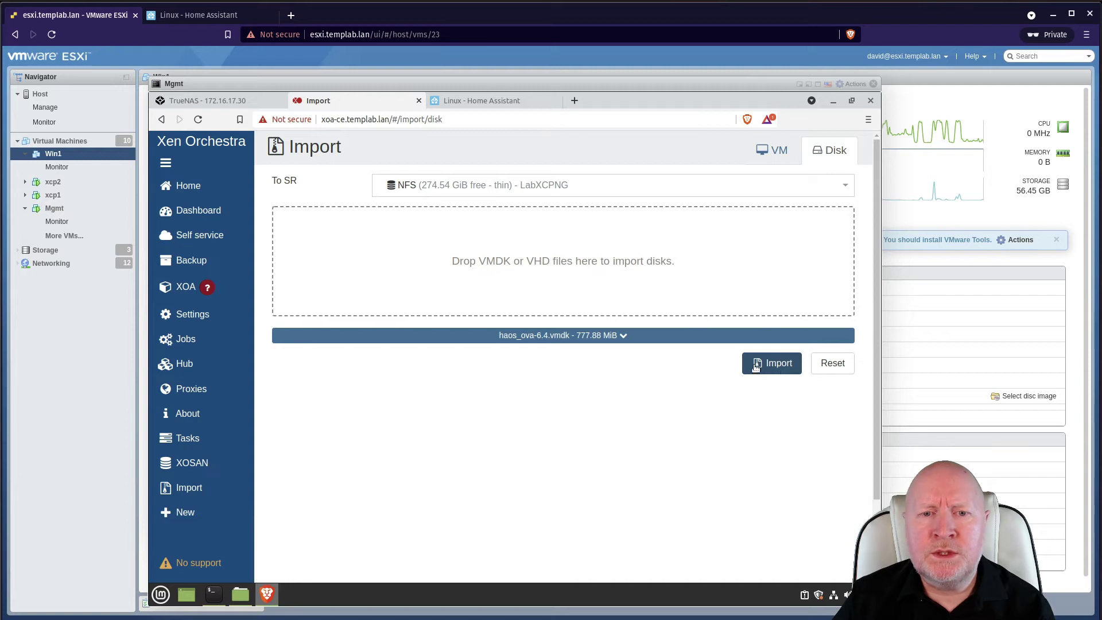
{"action": "left_click", "coordinate": [657, 343]}
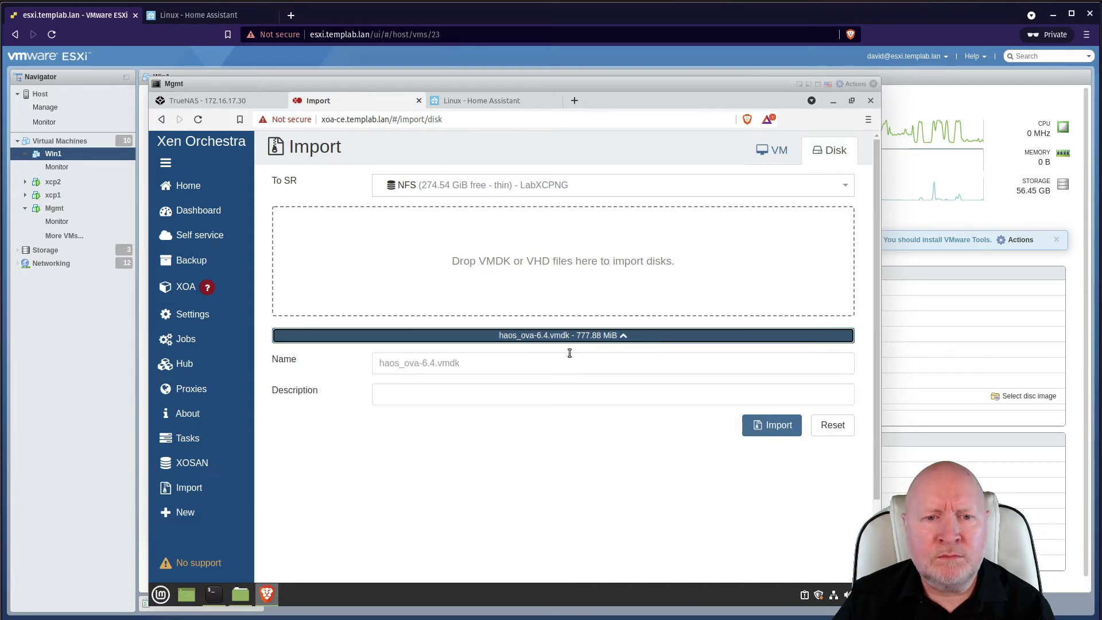
{"action": "left_click", "coordinate": [609, 337]}
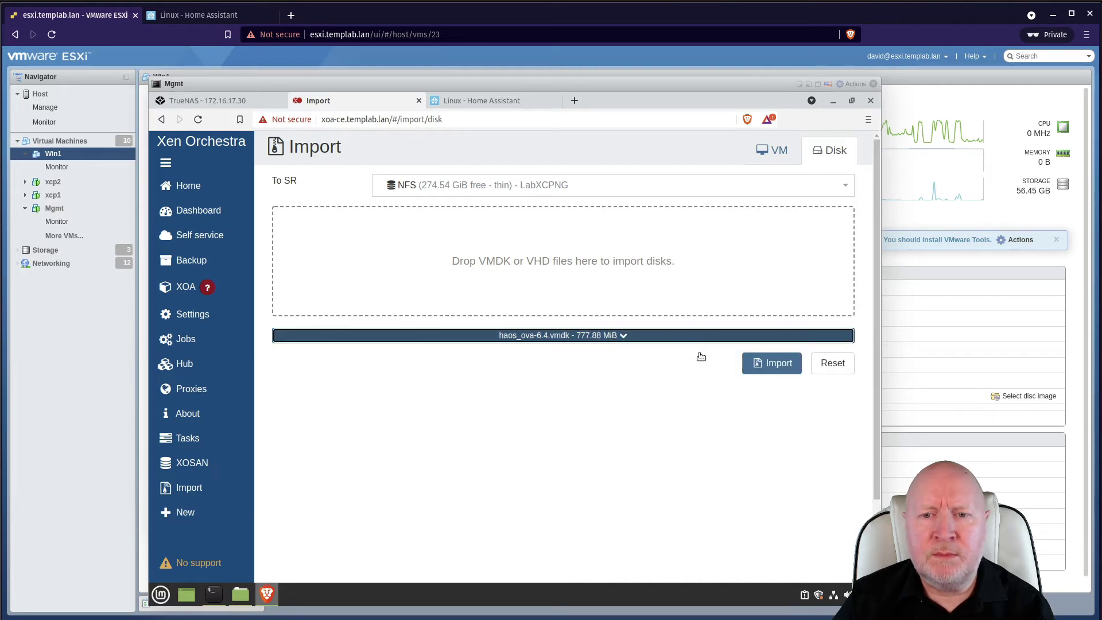
{"action": "left_click", "coordinate": [757, 371]}
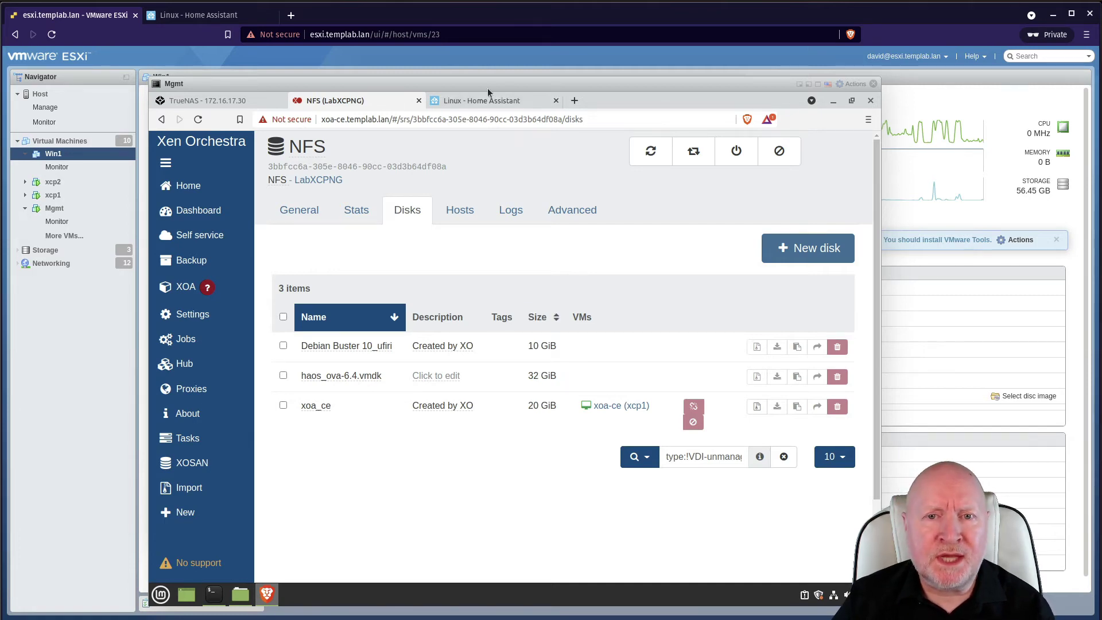
- Check the minimum recommended assignments in the Home Assistant Linux installation guide and return to Xen Orchestra
{"action": "left_click", "coordinate": [490, 102]}
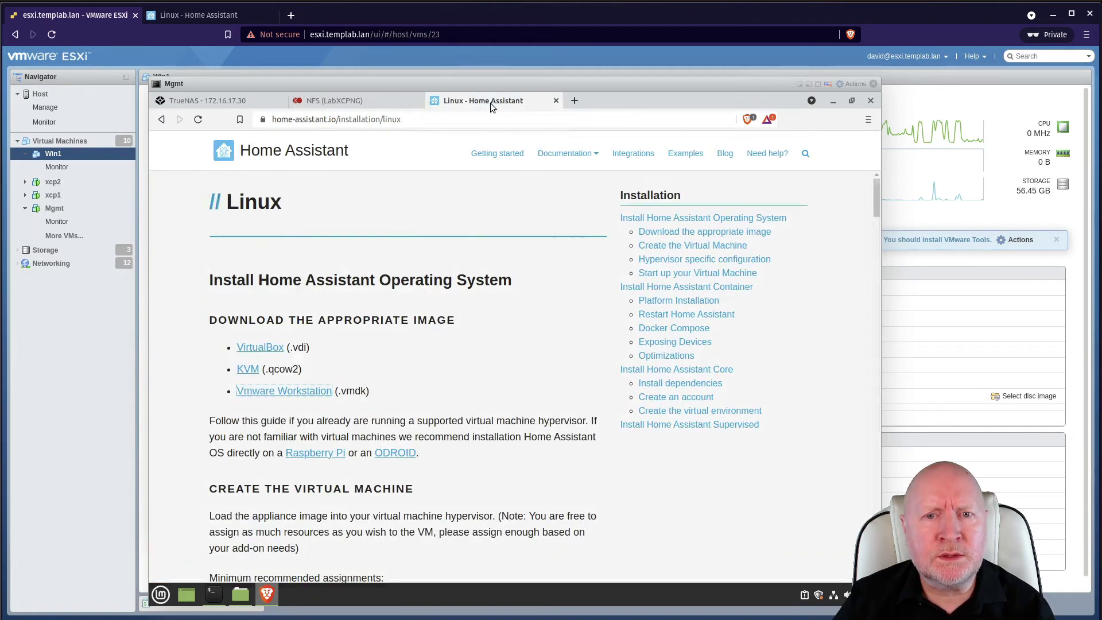
{"action": "scroll", "coordinate": [469, 414], "scroll_direction": "down", "scroll_amount": 4}
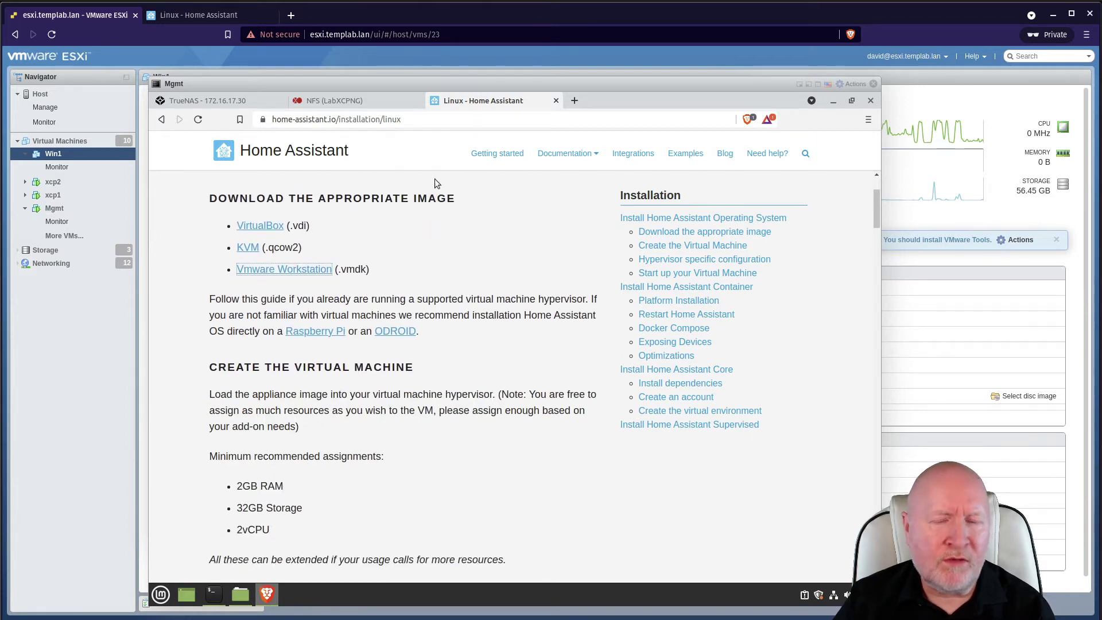
{"action": "left_click", "coordinate": [390, 107]}
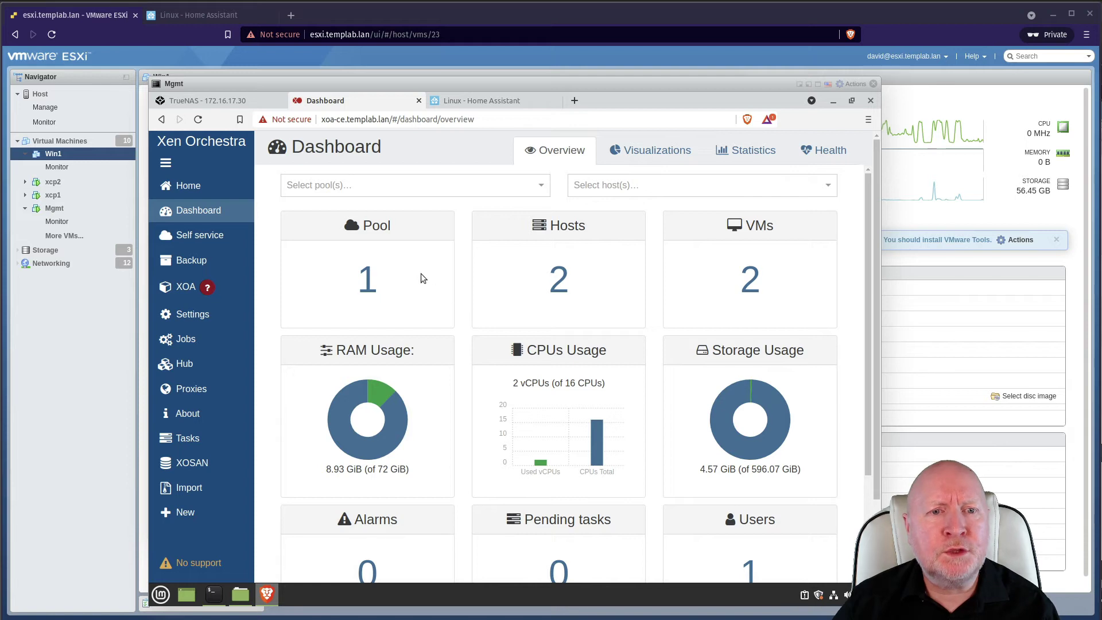
- List the VMs without the running power-state filter and open the HomeAssistant VM
{"action": "mouse_move", "coordinate": [213, 194]}
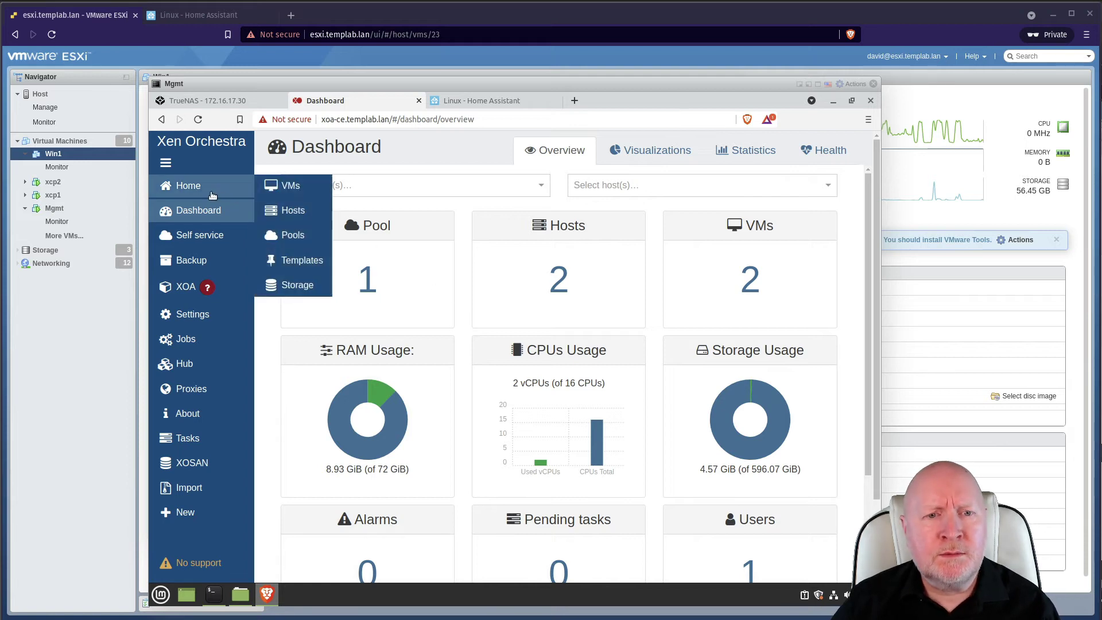
{"action": "left_click", "coordinate": [283, 192]}
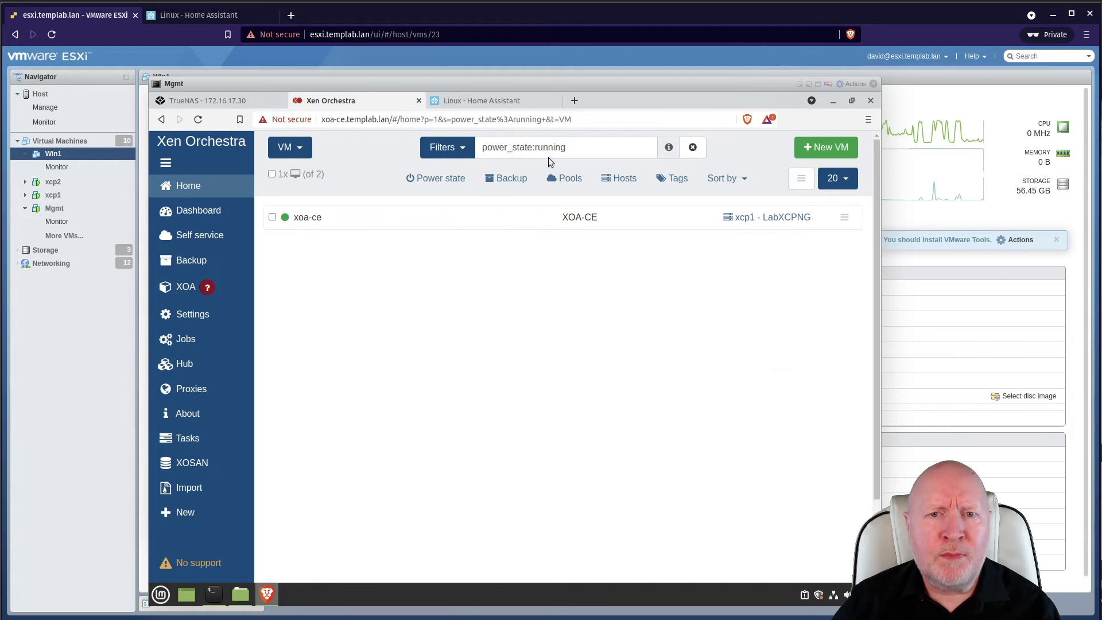
{"action": "left_click", "coordinate": [460, 148]}
{"action": "left_click", "coordinate": [452, 190]}
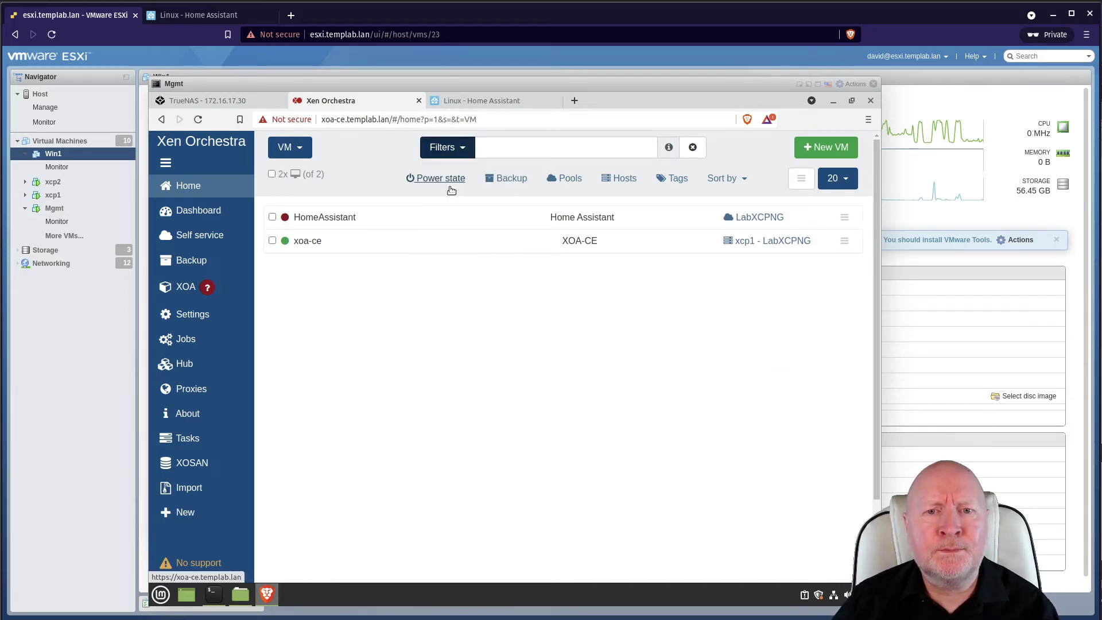
{"action": "left_click", "coordinate": [325, 218]}
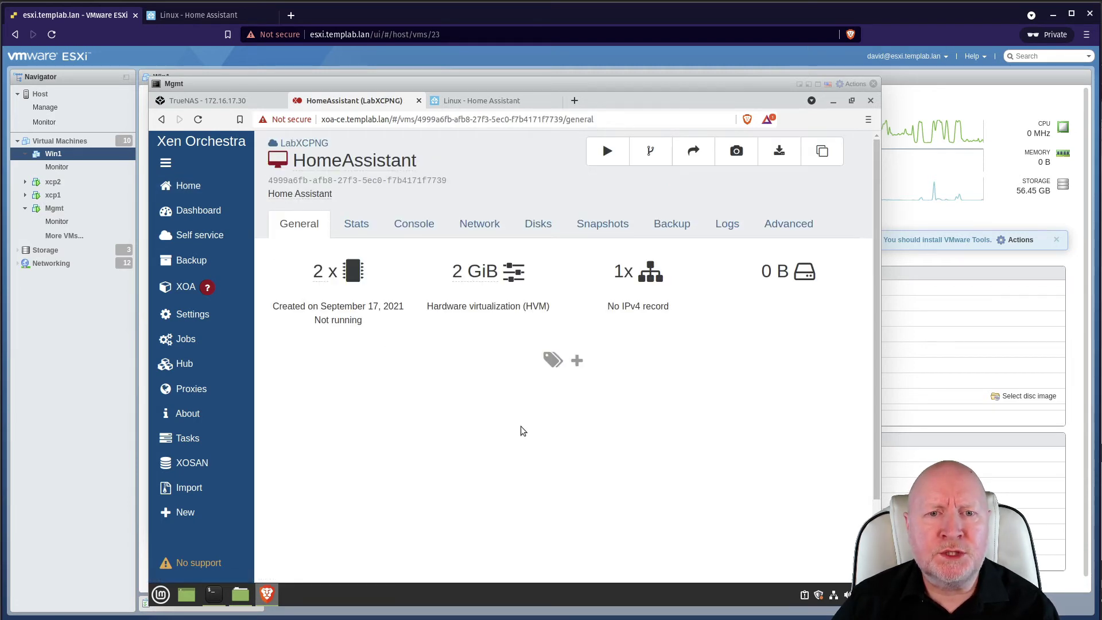
- Attach the existing haos_ova-6.4.vmdk disk from the LabXCPNG NFS storage to the HomeAssistant VM, leaving read-only off
{"action": "left_click", "coordinate": [550, 230]}
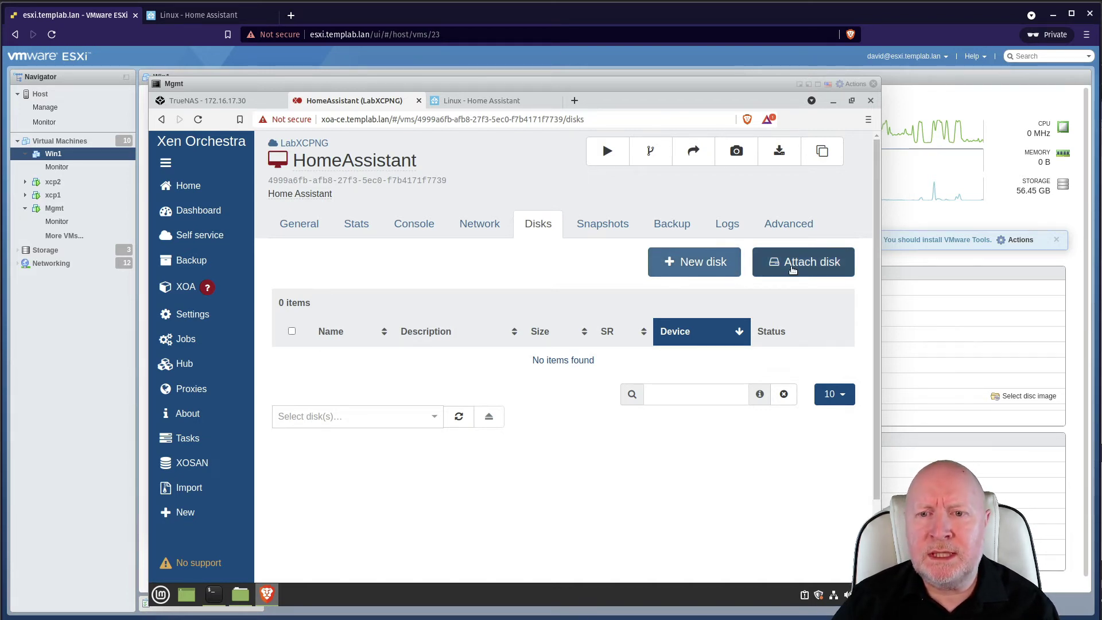
{"action": "left_click", "coordinate": [793, 270]}
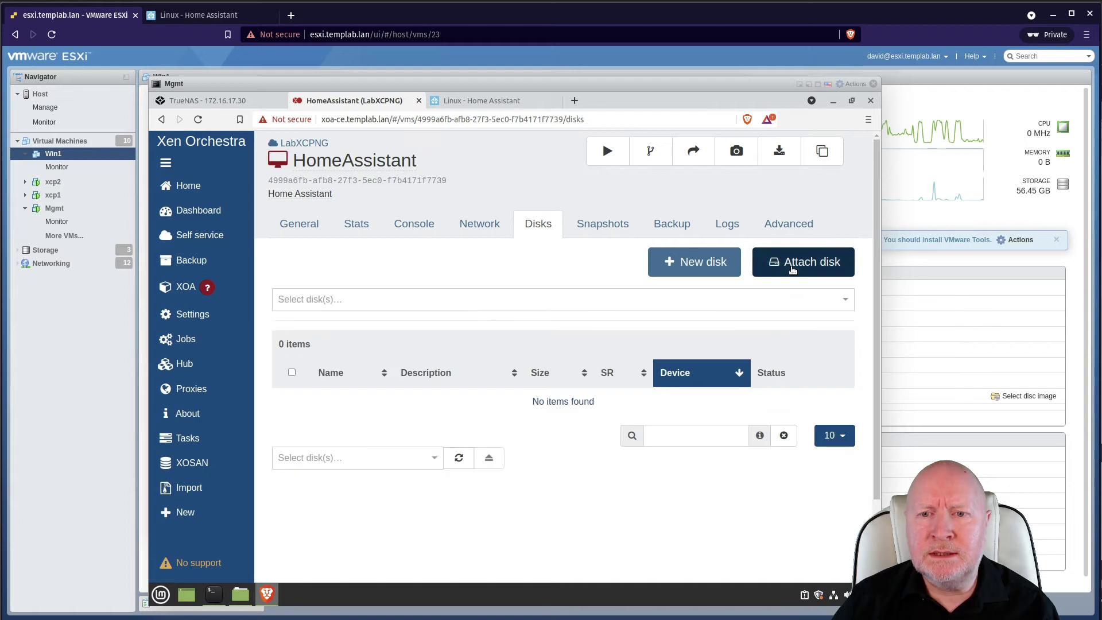
{"action": "left_click", "coordinate": [779, 296]}
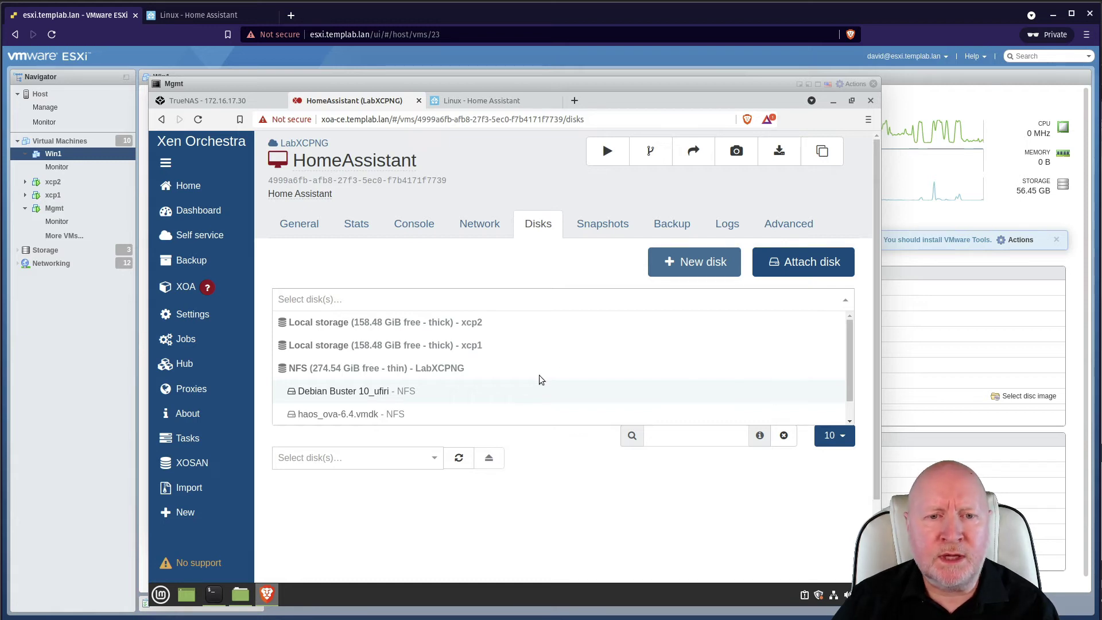
{"action": "scroll", "coordinate": [519, 405], "scroll_direction": "down", "scroll_amount": 1}
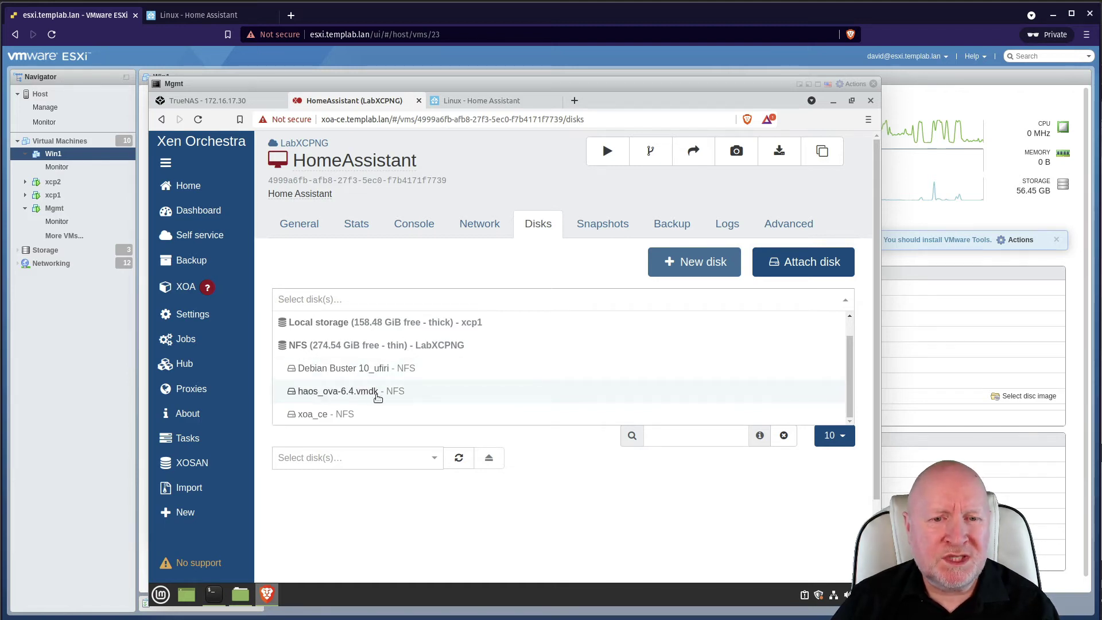
{"action": "left_click", "coordinate": [377, 393]}
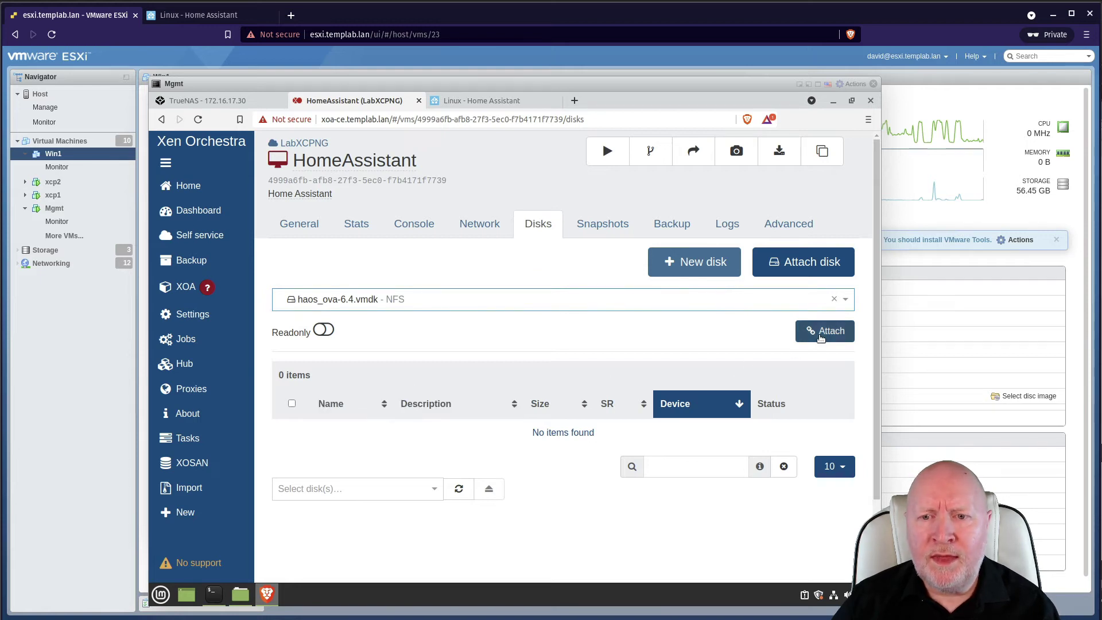
{"action": "left_click", "coordinate": [822, 334]}
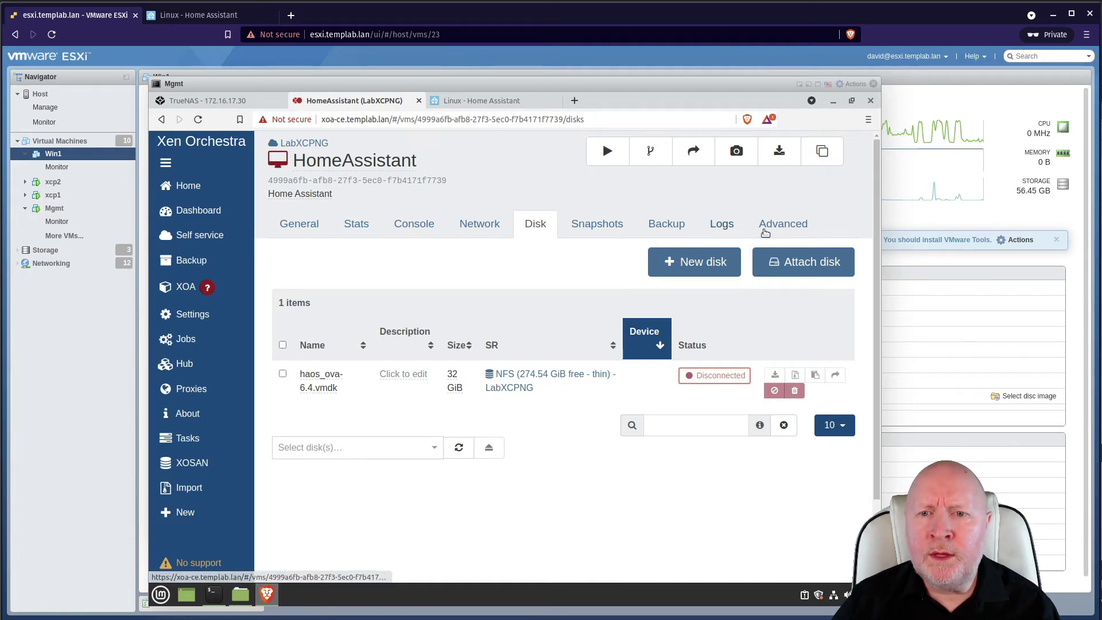
- Disable network boot in the HomeAssistant VM's boot order and save the change
{"action": "left_click", "coordinate": [775, 229]}
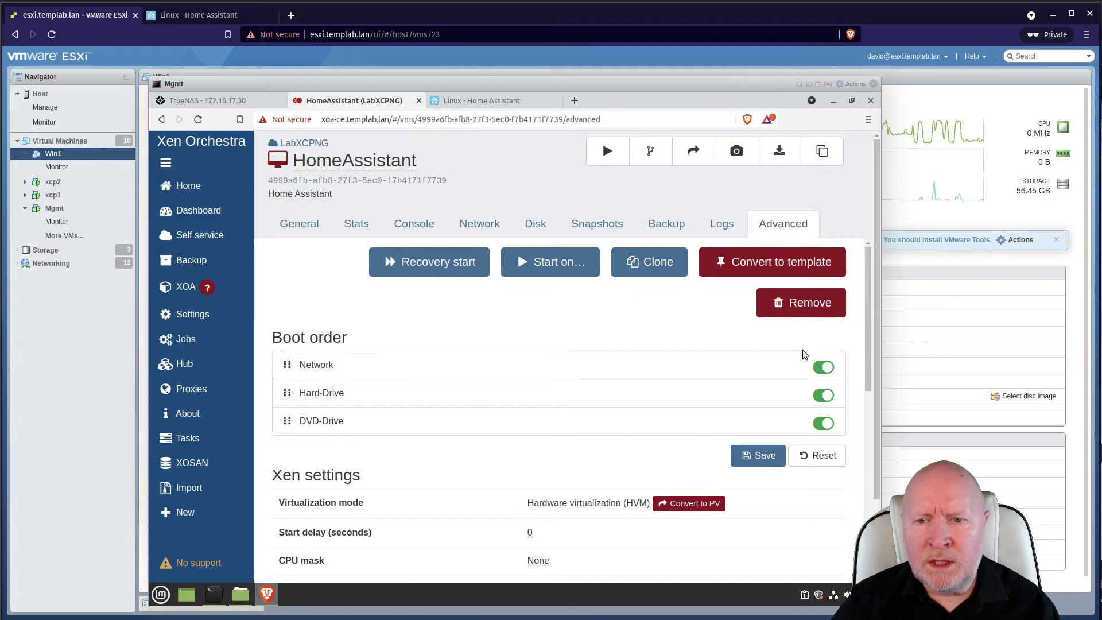
{"action": "left_click", "coordinate": [824, 367]}
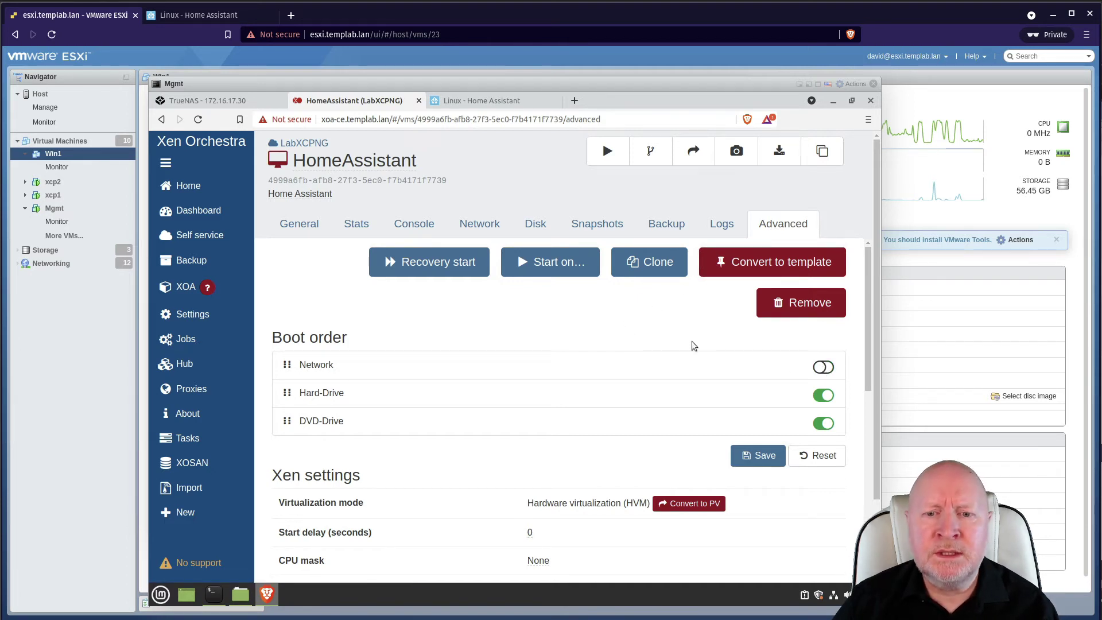
{"action": "left_click", "coordinate": [754, 461]}
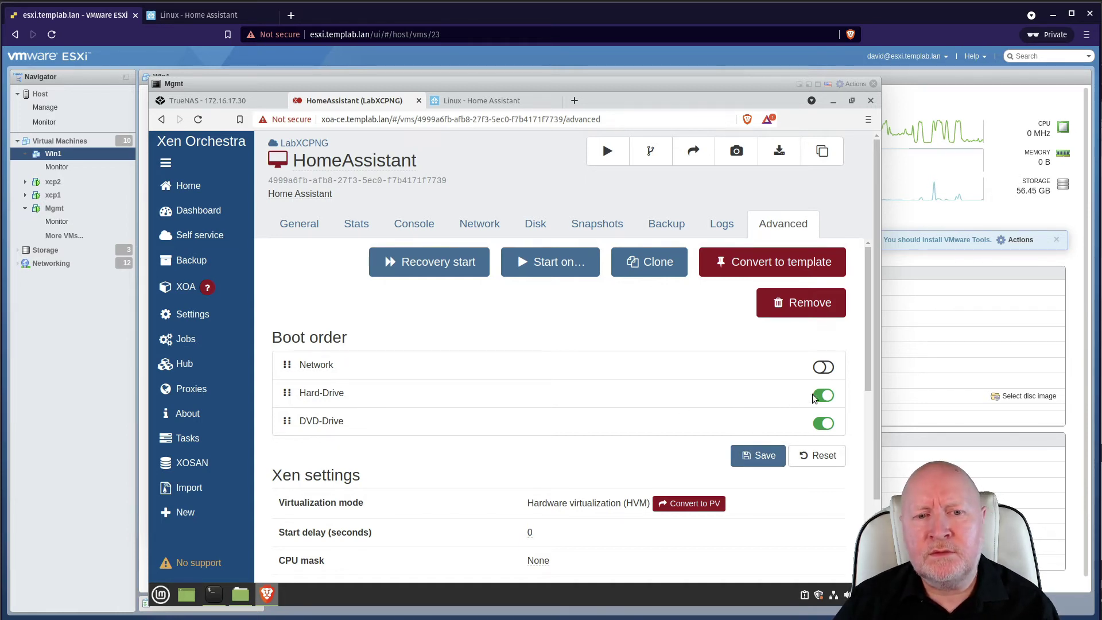
- Review the HomeAssistant VM's remaining advanced settings, including auto power on, NIC type, boot firmware and secure boot
{"action": "scroll", "coordinate": [869, 419], "scroll_direction": "down", "scroll_amount": 6}
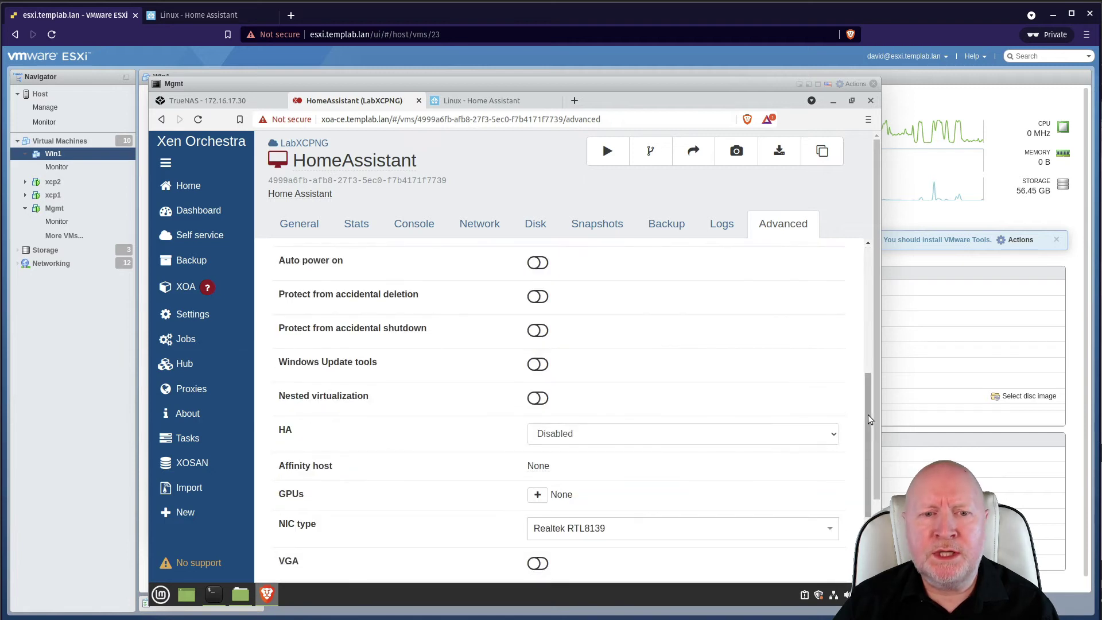
{"action": "mouse_move", "coordinate": [869, 420]}
{"action": "left_mouse_down"}
{"action": "mouse_move", "coordinate": [866, 355]}
{"action": "mouse_move", "coordinate": [863, 406]}
{"action": "left_mouse_up"}
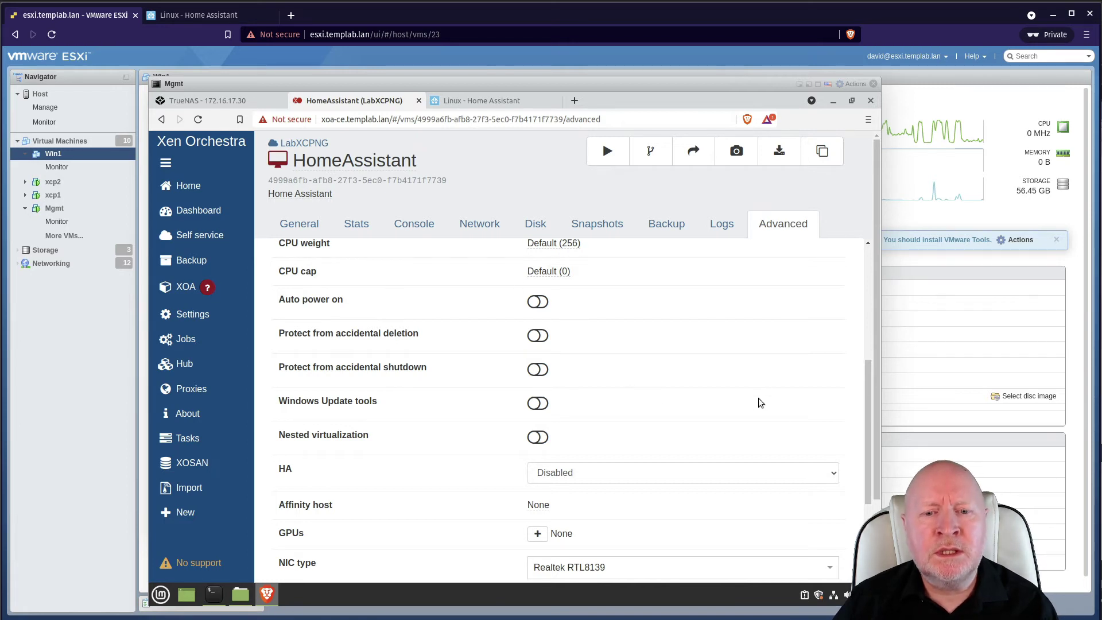
{"action": "scroll", "coordinate": [768, 394], "scroll_direction": "down", "scroll_amount": 2}
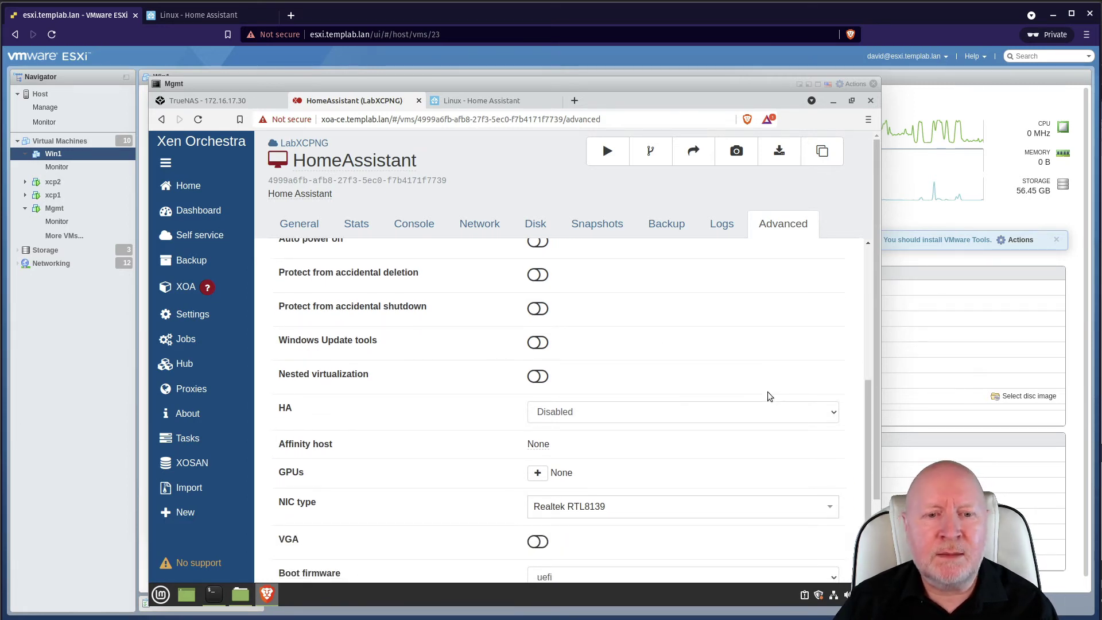
{"action": "scroll", "coordinate": [753, 416], "scroll_direction": "down", "scroll_amount": 1}
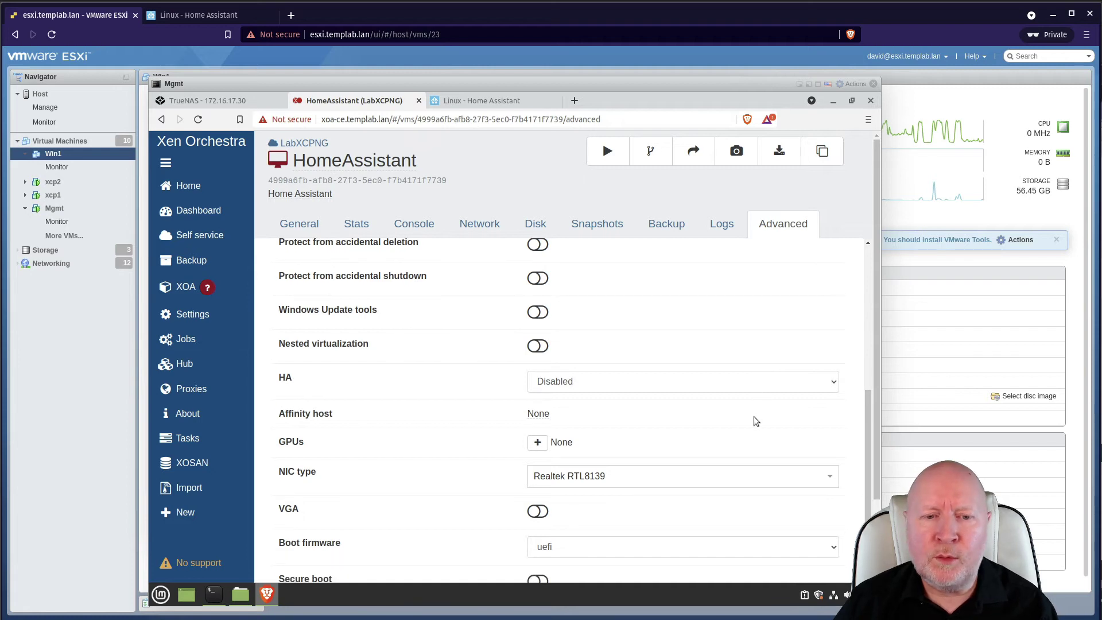
{"action": "scroll", "coordinate": [753, 416], "scroll_direction": "down", "scroll_amount": 4}
{"action": "scroll", "coordinate": [756, 422], "scroll_direction": "down", "scroll_amount": 4}
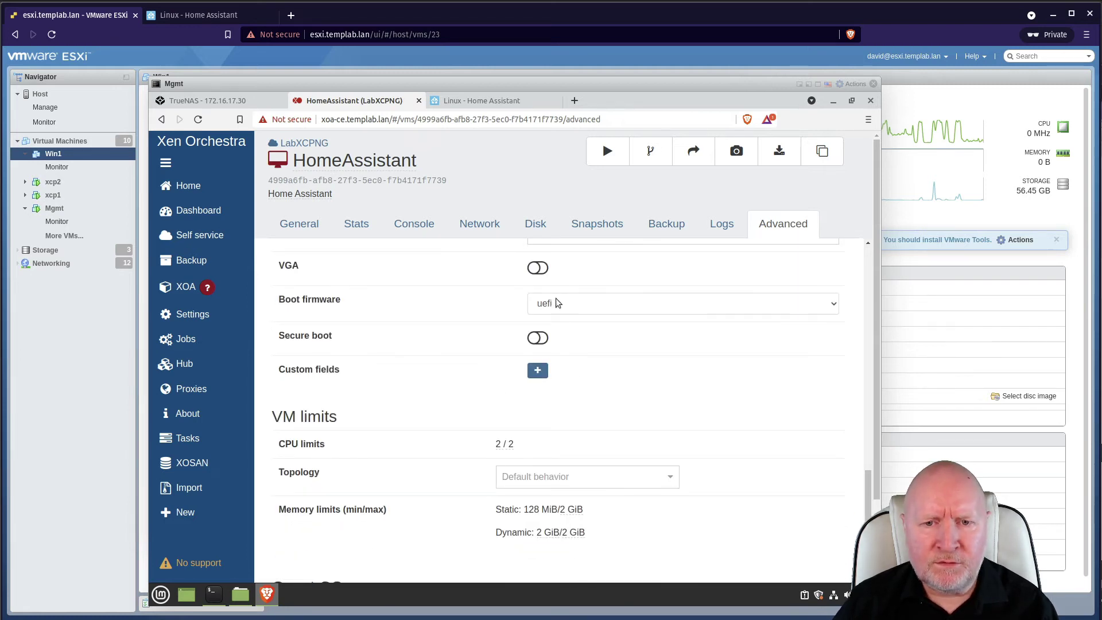
- Start the HomeAssistant VM and watch it boot in its console
{"action": "left_click", "coordinate": [299, 225]}
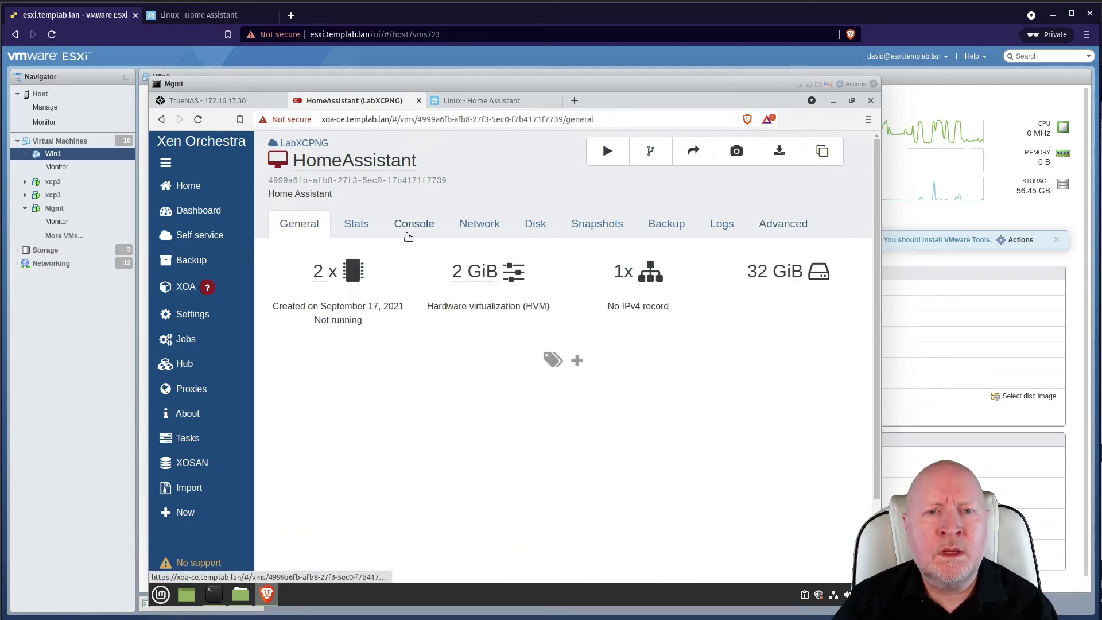
{"action": "left_click", "coordinate": [412, 230]}
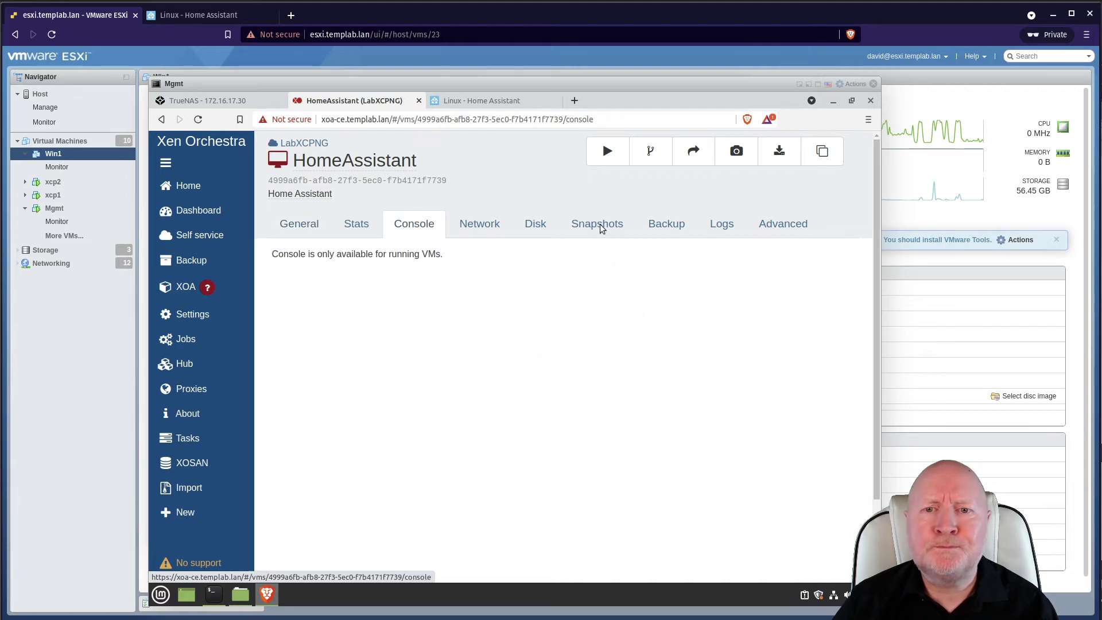
{"action": "left_click", "coordinate": [601, 164]}
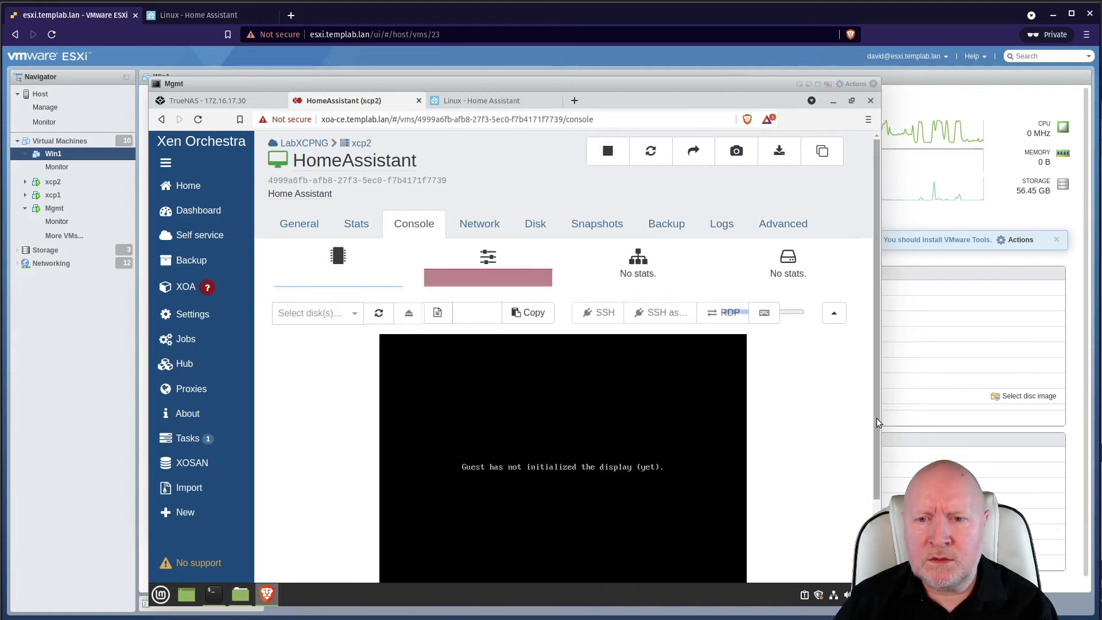
{"action": "scroll", "coordinate": [880, 478], "scroll_direction": "down", "scroll_amount": 3}
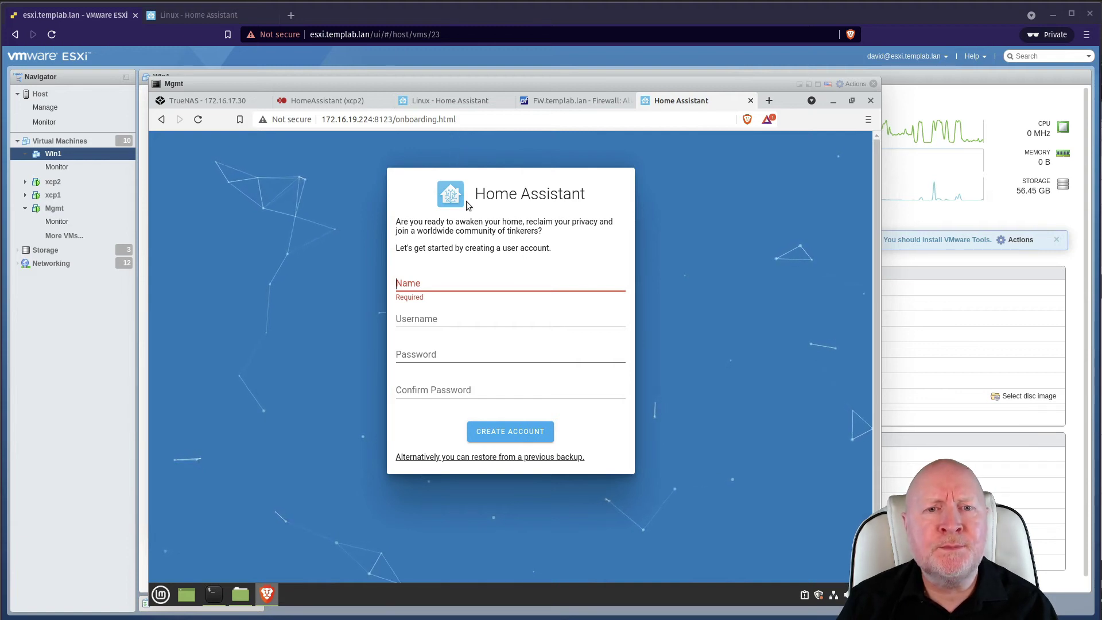
- Check the VM console's system information, return to Home Assistant onboarding and create the account with a name, username and confirmed password
{"action": "left_click", "coordinate": [352, 101]}
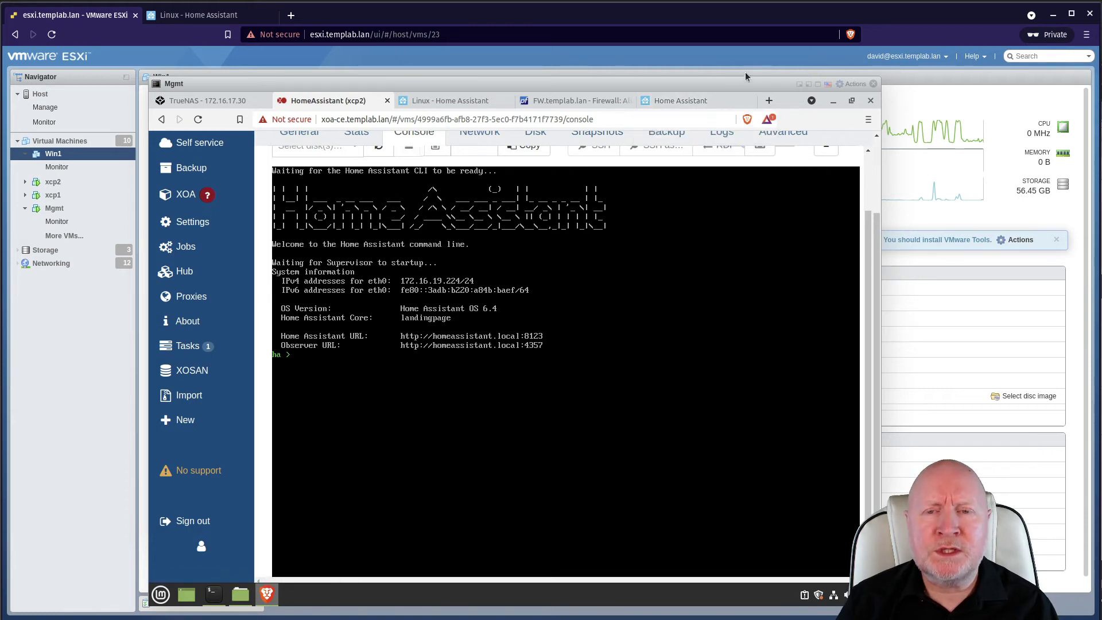
{"action": "left_click", "coordinate": [701, 105]}
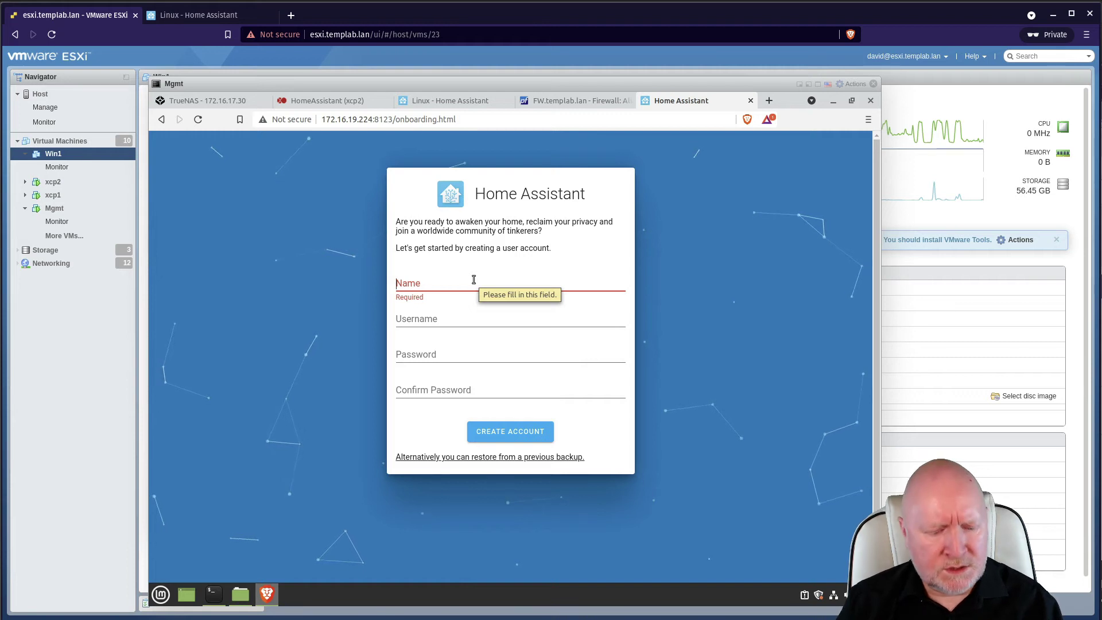
{"action": "type", "text": "Bob"}
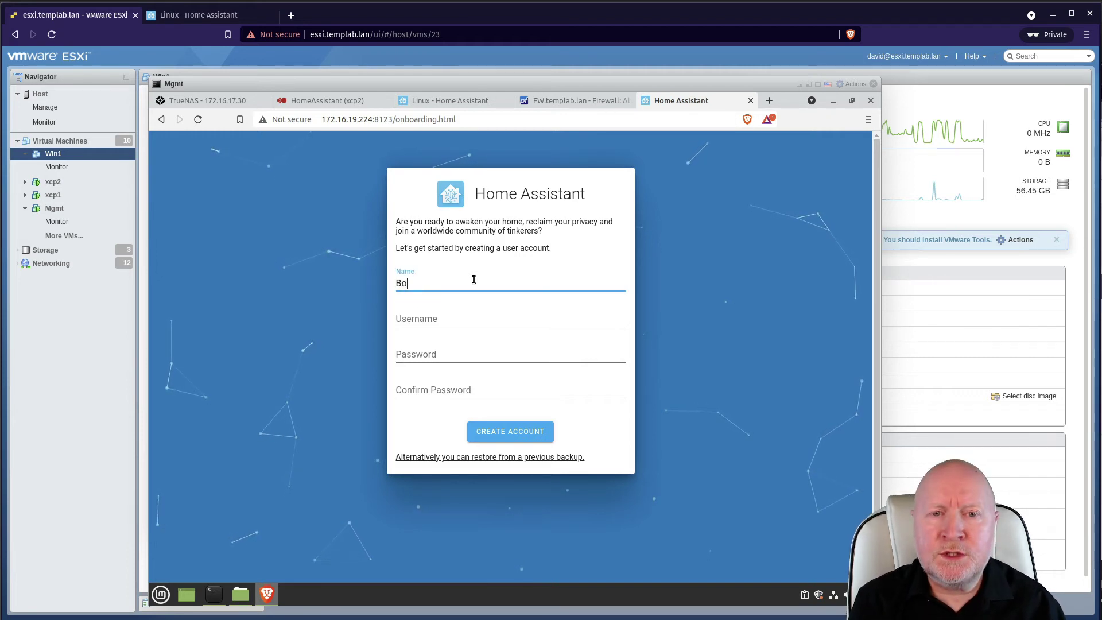
{"action": "left_click", "coordinate": [435, 318]}
{"action": "type", "text": "bob"}
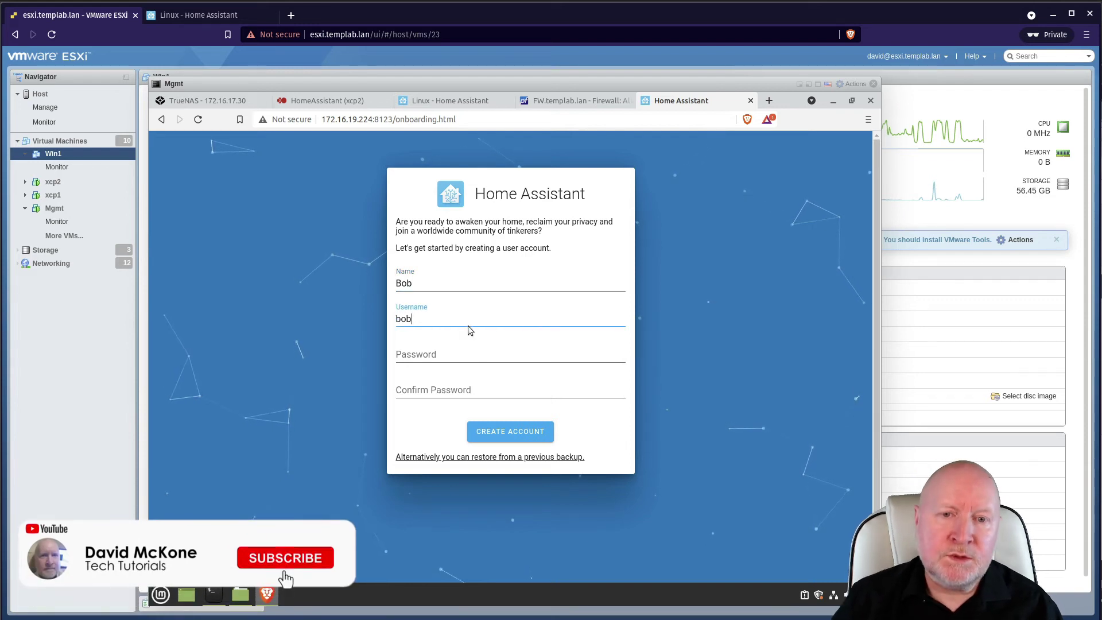
{"action": "left_click", "coordinate": [450, 357]}
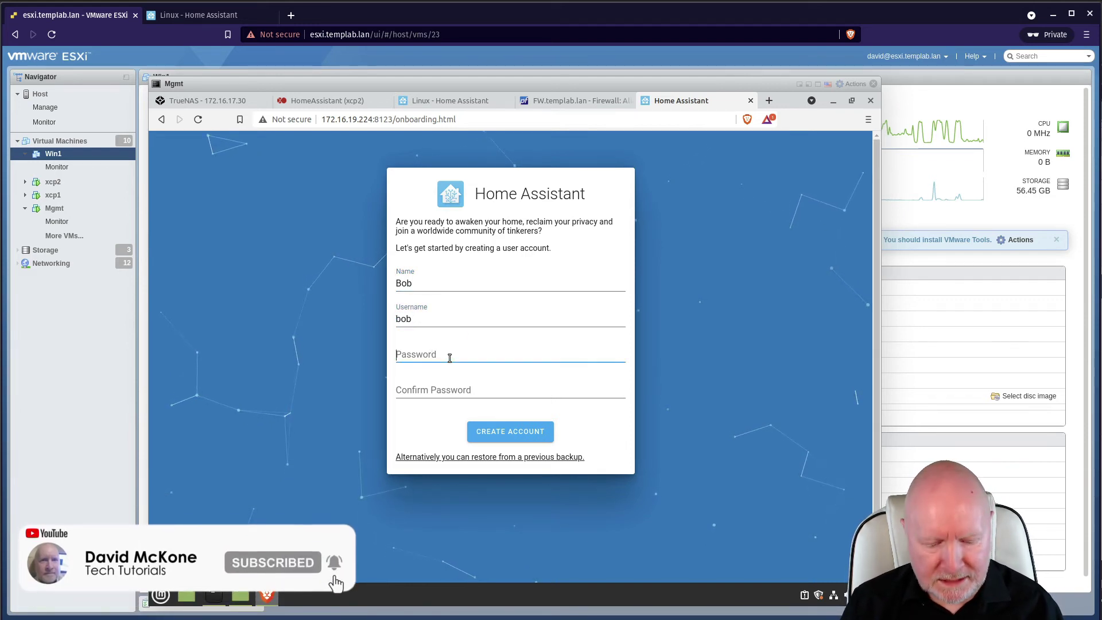
{"action": "type", "text": "*********"}
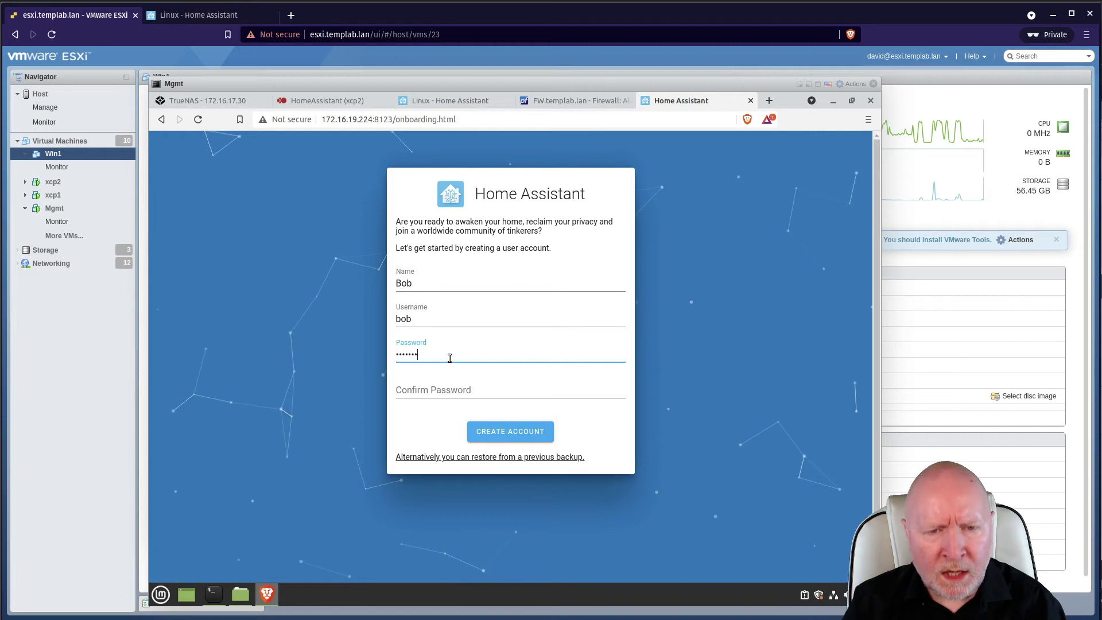
{"action": "left_click", "coordinate": [440, 390]}
{"action": "type", "text": "*********"}
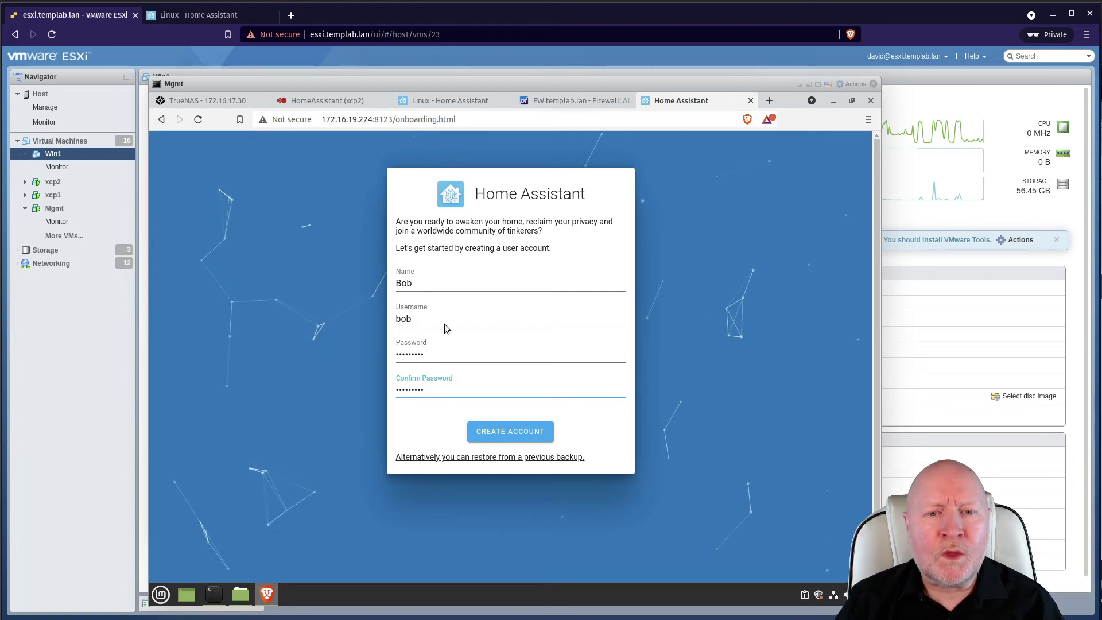
{"action": "left_click", "coordinate": [512, 434]}
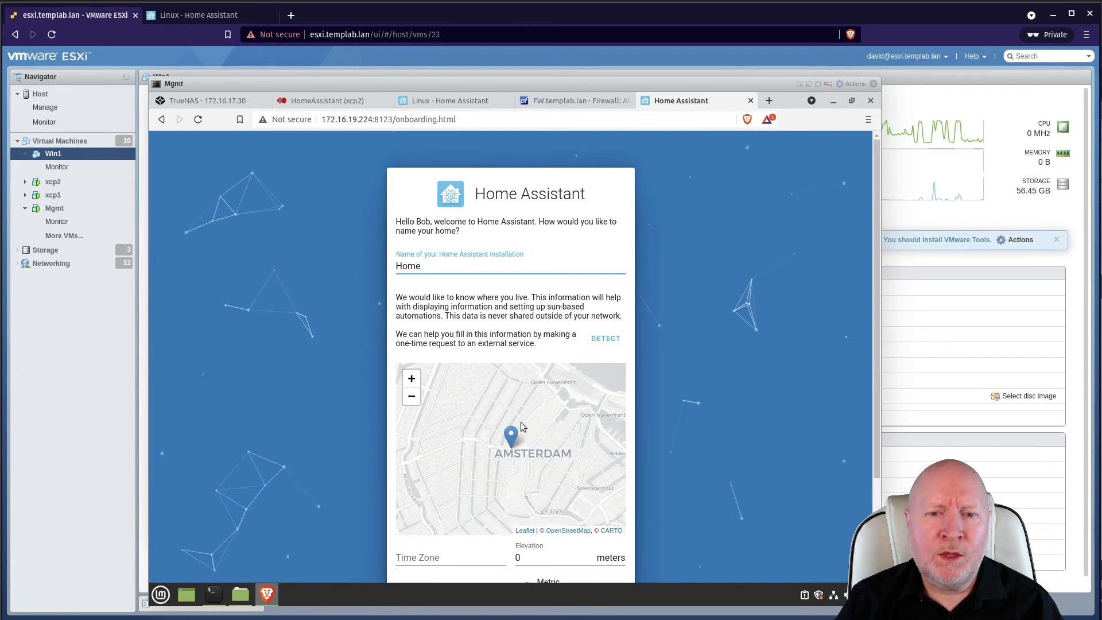
- Complete the Home Assistant onboarding with the installation name Home, no analytics sharing and no additional integrations
{"action": "scroll", "coordinate": [786, 426], "scroll_direction": "down", "scroll_amount": 2}
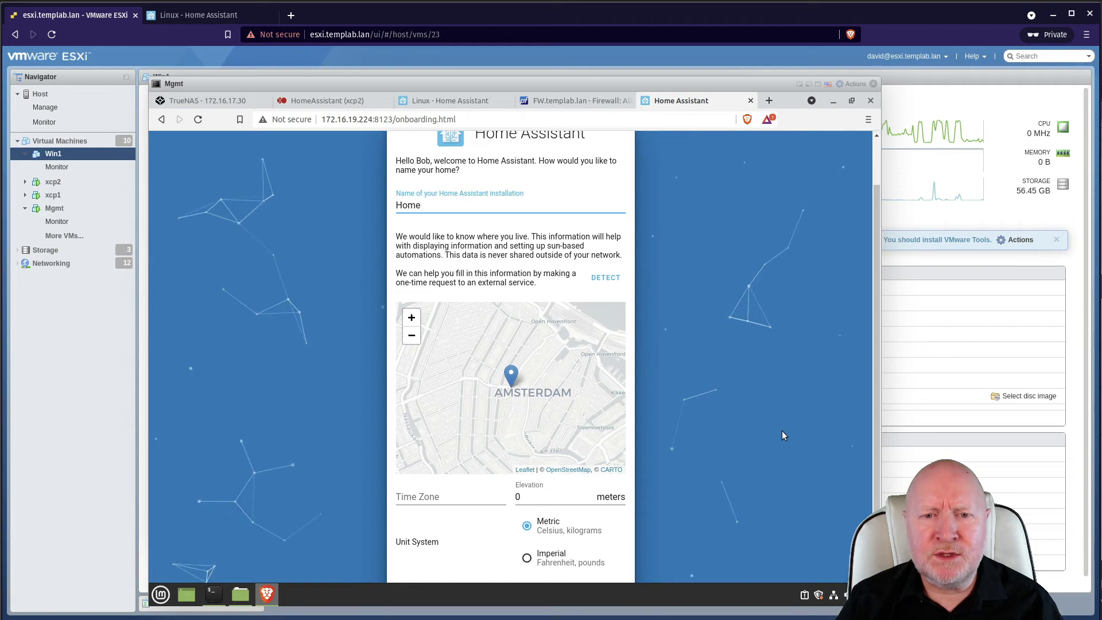
{"action": "scroll", "coordinate": [782, 432], "scroll_direction": "down", "scroll_amount": 1}
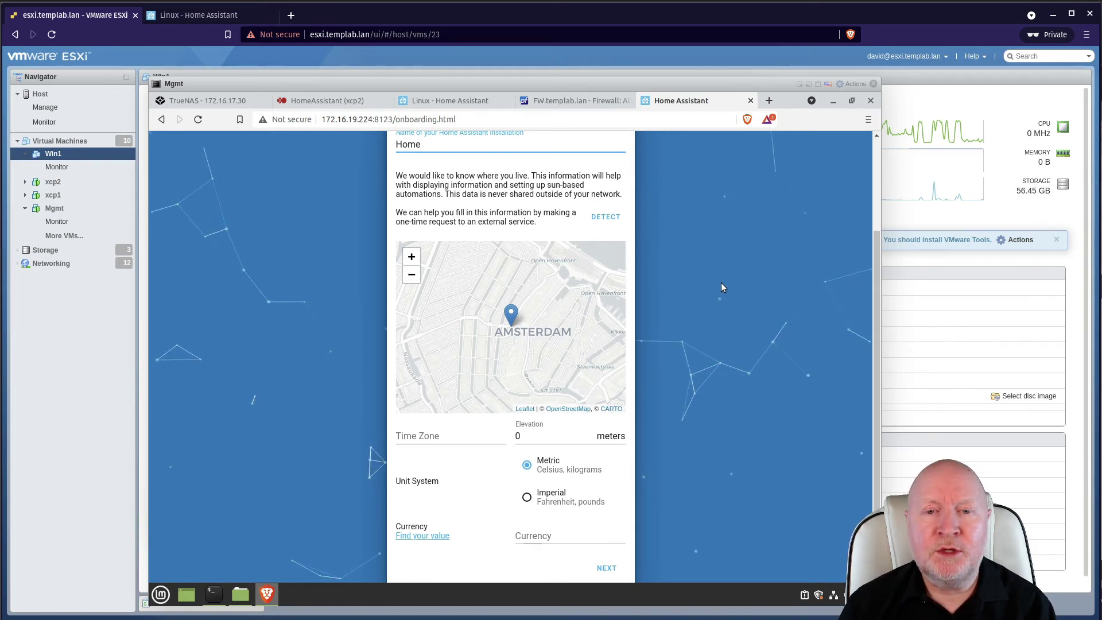
{"action": "scroll", "coordinate": [721, 283], "scroll_direction": "down", "scroll_amount": 1}
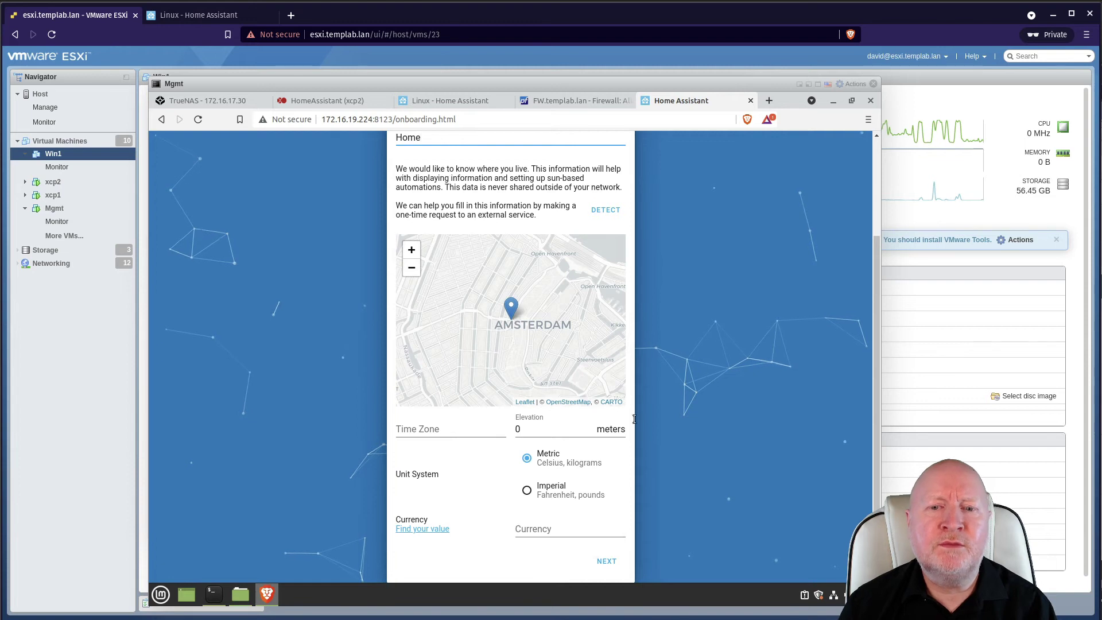
{"action": "left_click", "coordinate": [607, 567]}
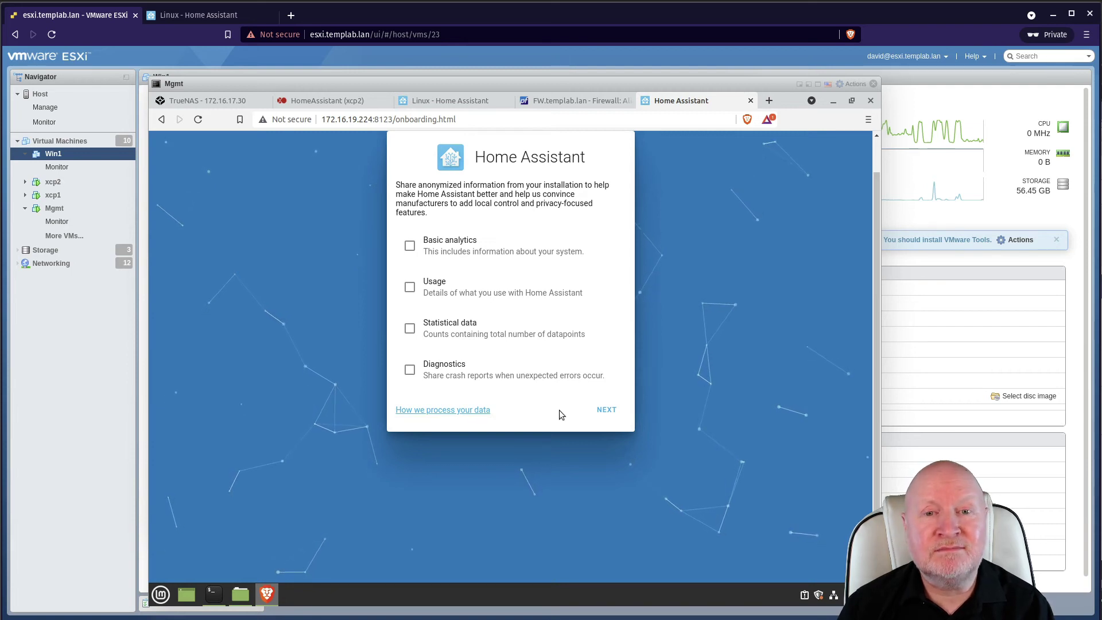
{"action": "left_click", "coordinate": [608, 410]}
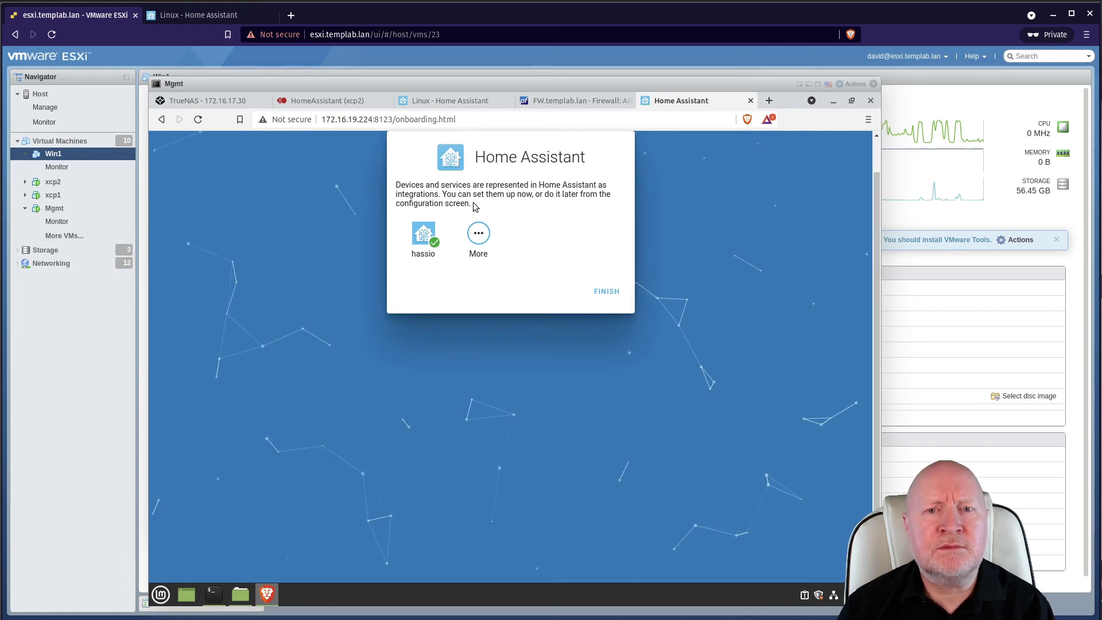
{"action": "left_click", "coordinate": [601, 293]}
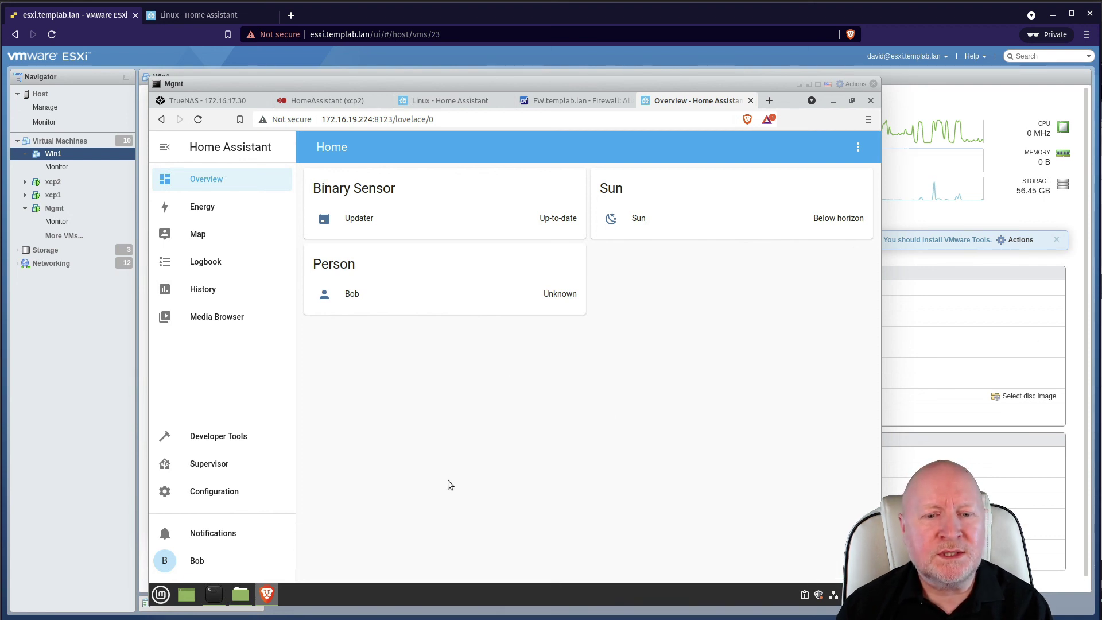
- Switch to Xen Orchestra, list the running VMs, select HomeAssistant and review the management actions available for it
{"action": "left_click", "coordinate": [330, 101]}
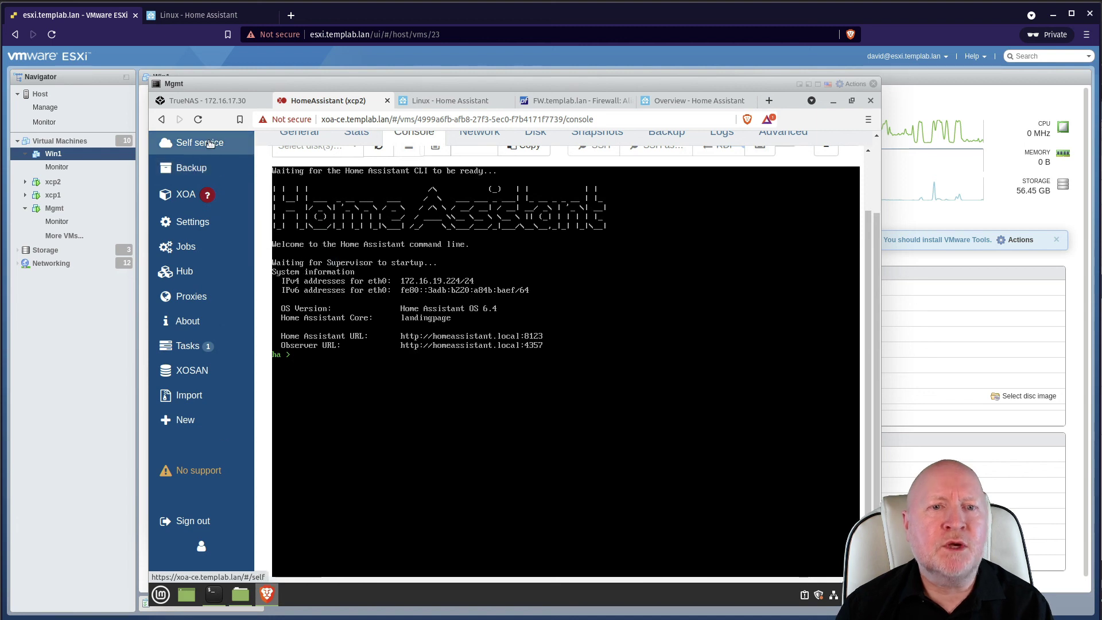
{"action": "scroll", "coordinate": [221, 291], "scroll_direction": "up", "scroll_amount": 3}
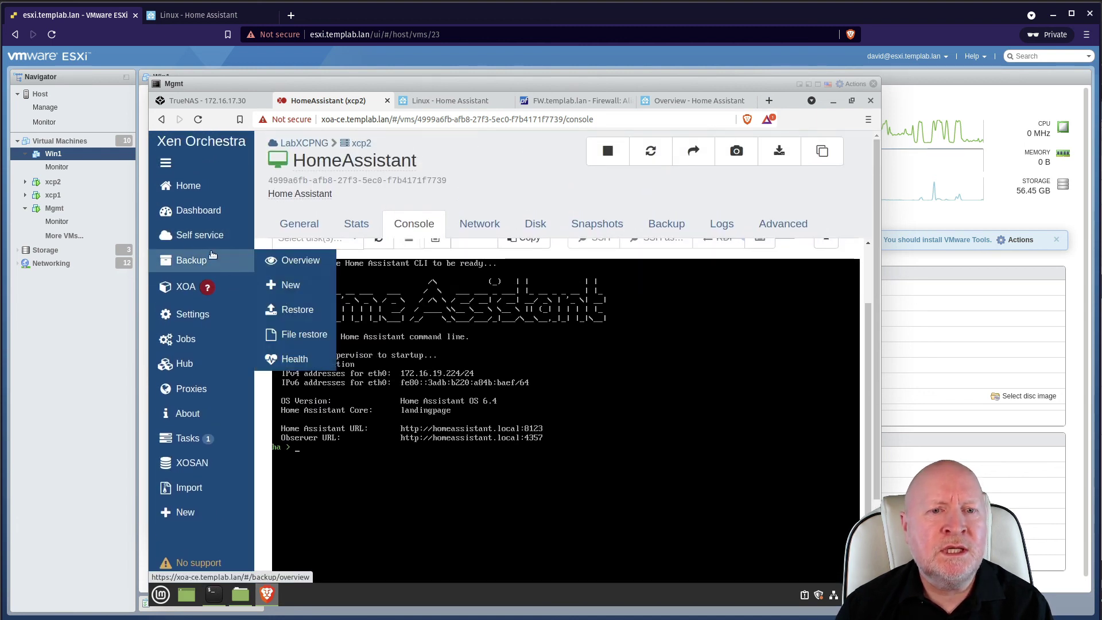
{"action": "mouse_move", "coordinate": [213, 194]}
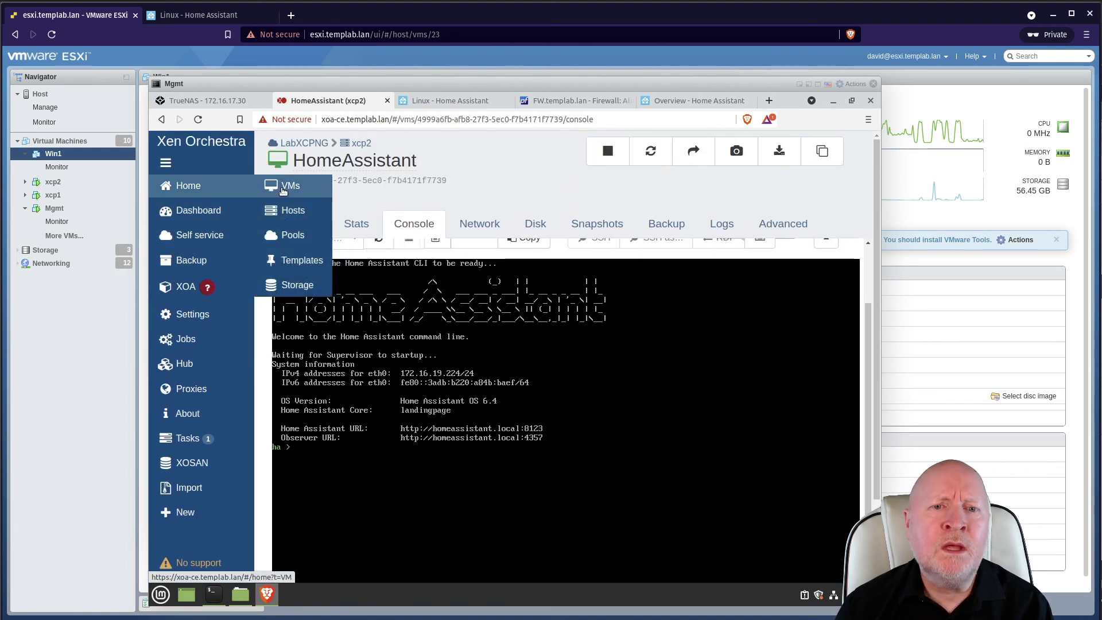
{"action": "left_click", "coordinate": [283, 190]}
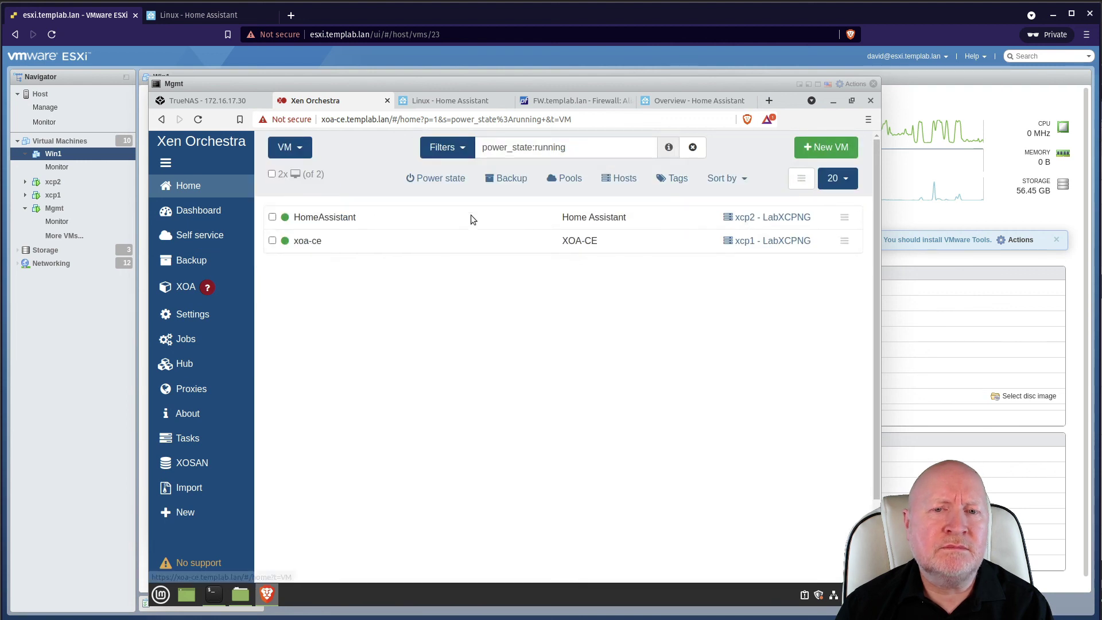
{"action": "left_click", "coordinate": [272, 218]}
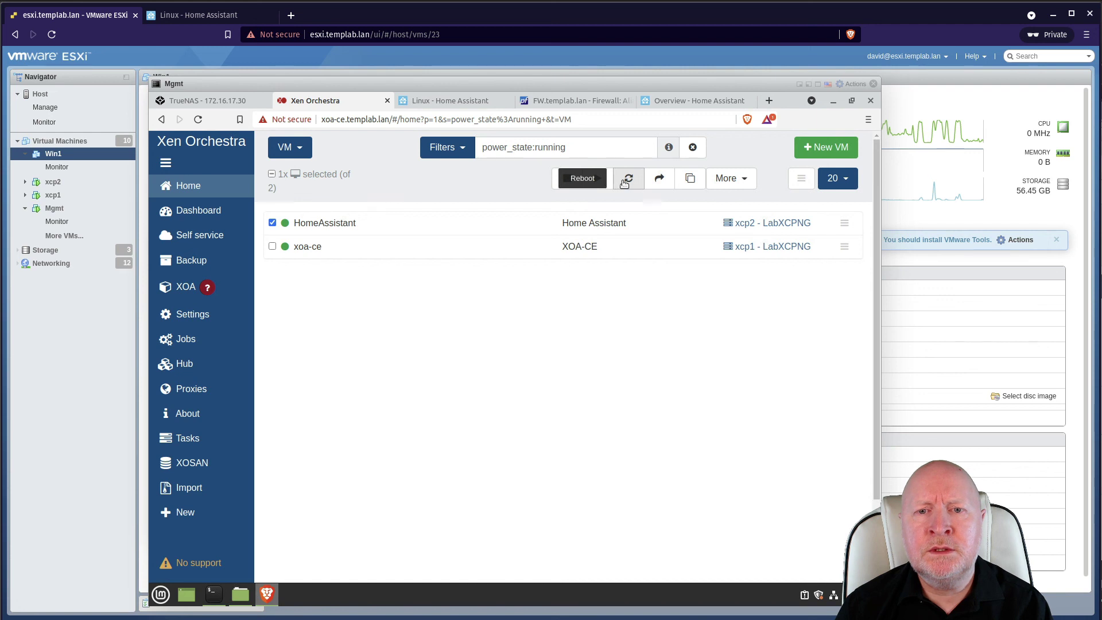
{"action": "left_click", "coordinate": [738, 181]}
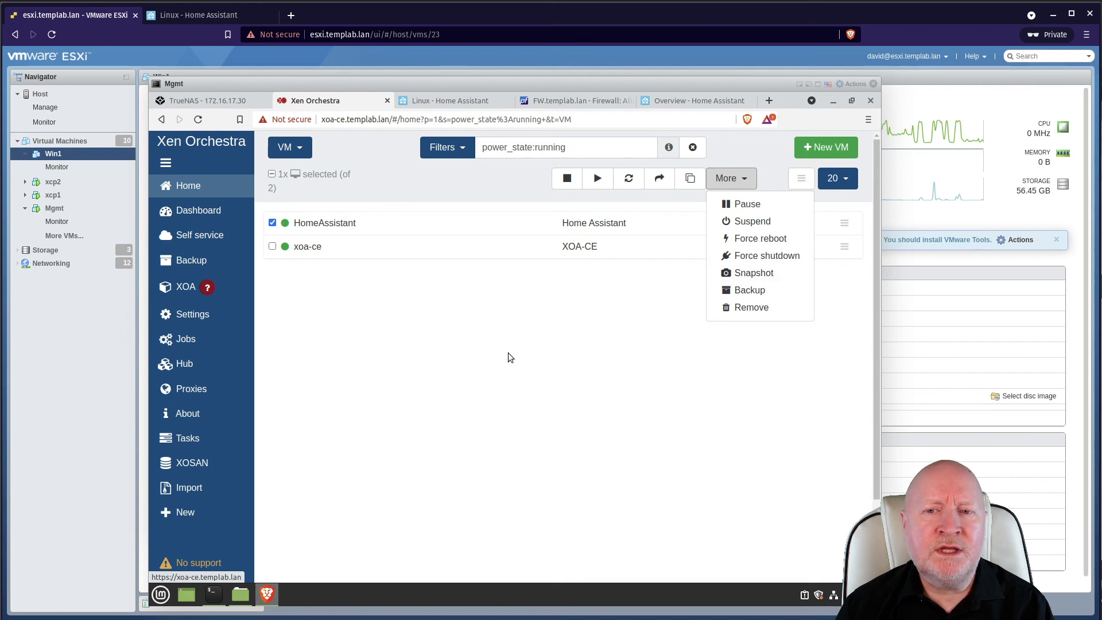
{"action": "left_click", "coordinate": [511, 281]}
- View the Home Assistant overview dashboard alongside the HomeAssistant VM's entry in the Xen Orchestra VM list, ending on the dashboard
{"action": "left_click", "coordinate": [672, 103]}
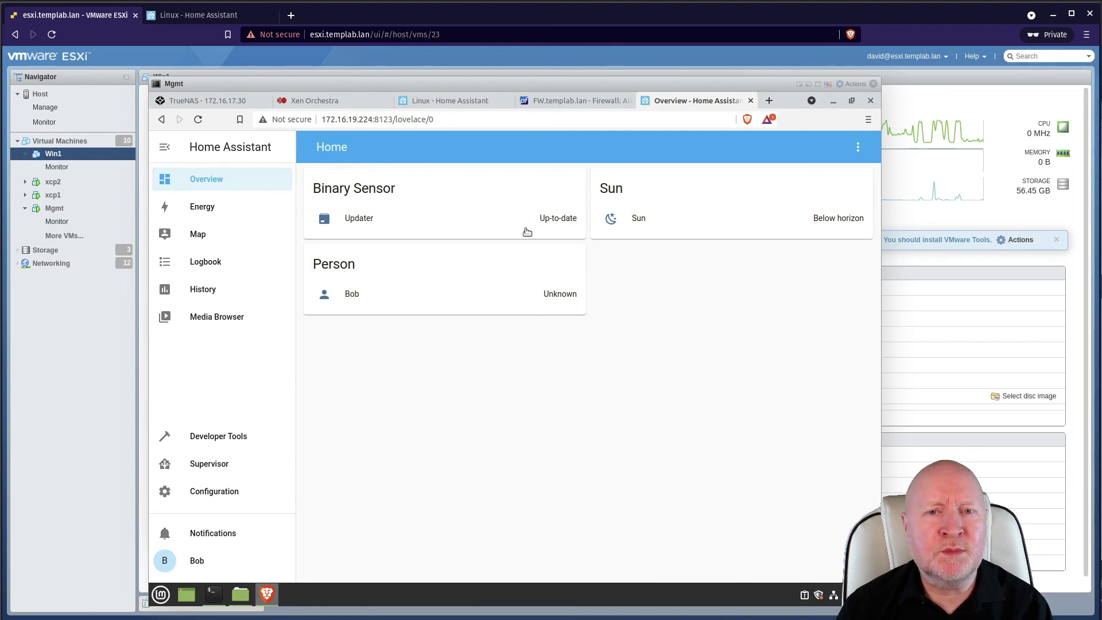
{"action": "left_click", "coordinate": [345, 103]}
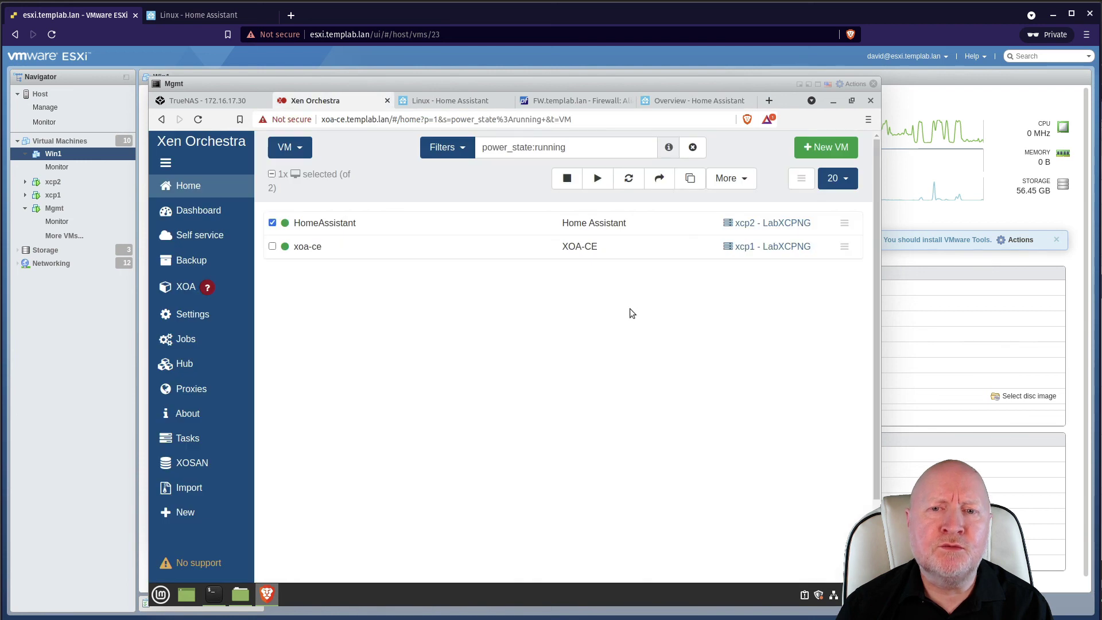
{"action": "left_click", "coordinate": [666, 98]}
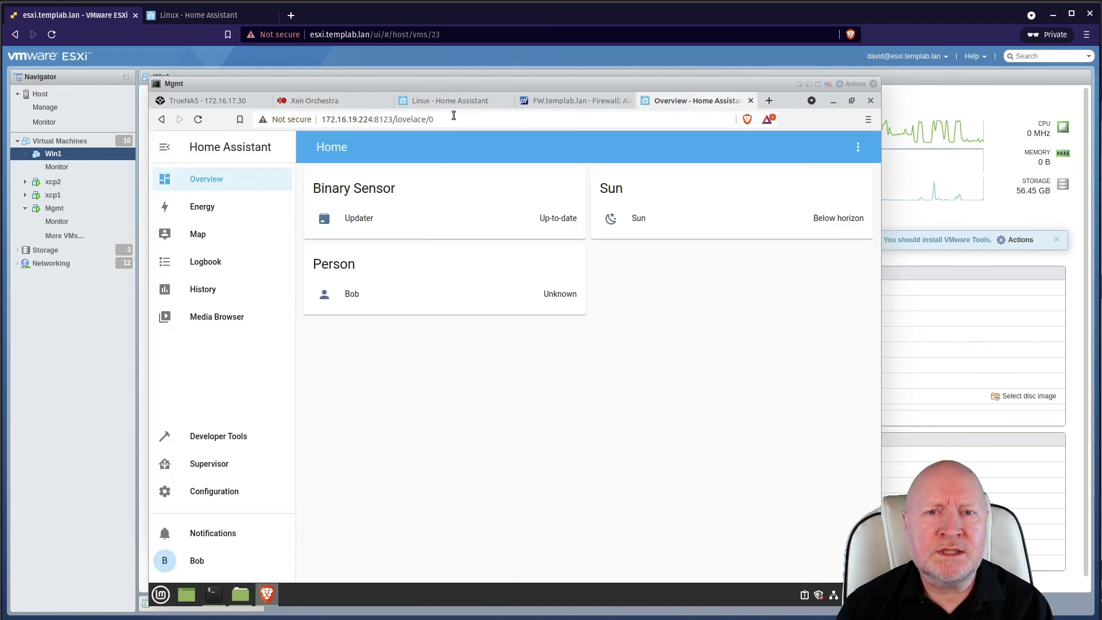
{"action": "left_click", "coordinate": [348, 98]}
{"action": "mouse_move", "coordinate": [210, 212]}
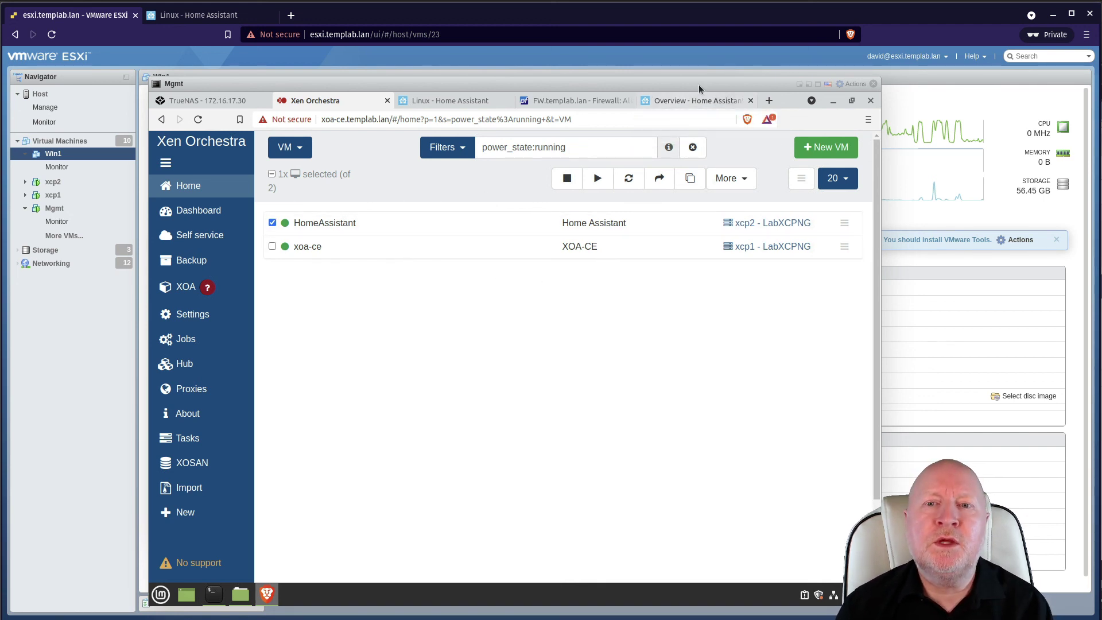
{"action": "left_click", "coordinate": [693, 102]}
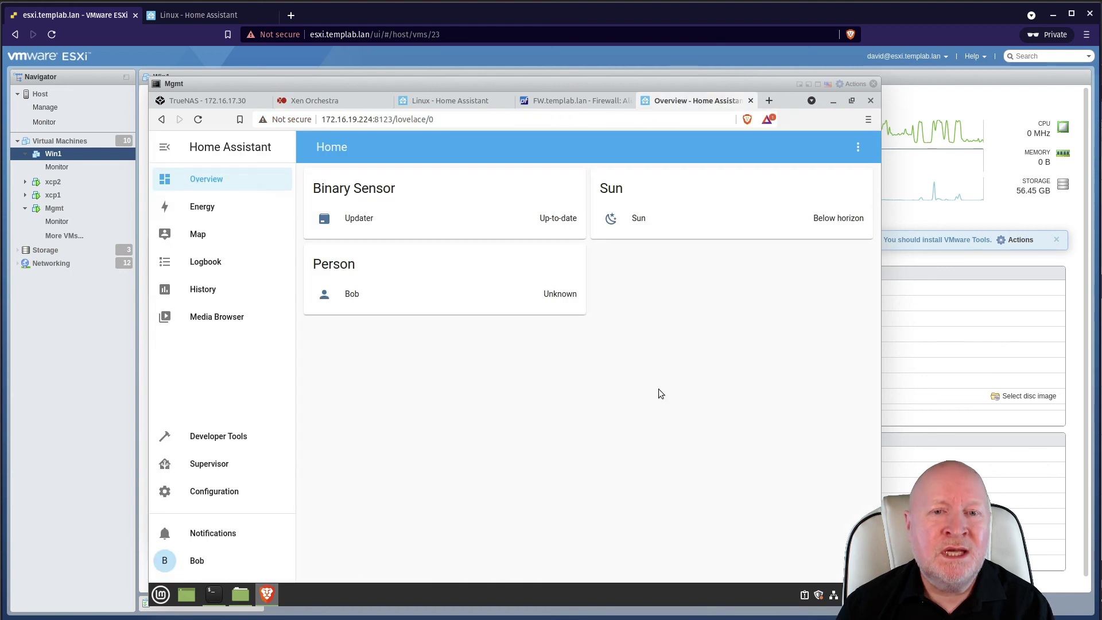